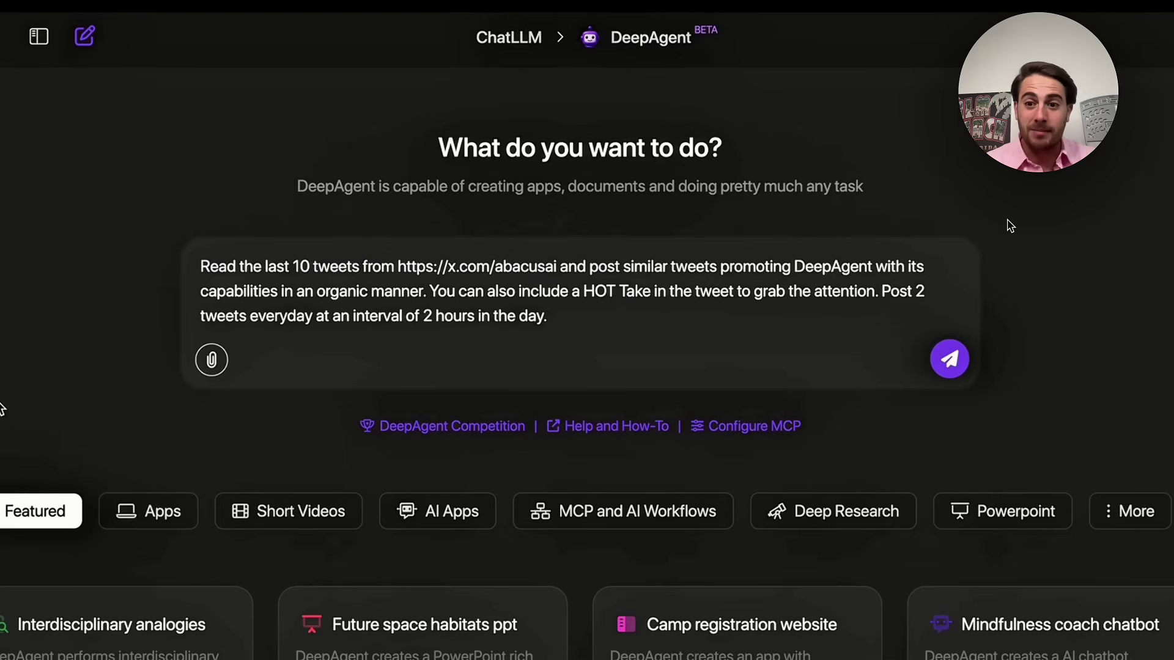
Submit the daily tweet promotion request and authorize Abacus.AI to access the X account.
{"action": "key", "text": "Return"}
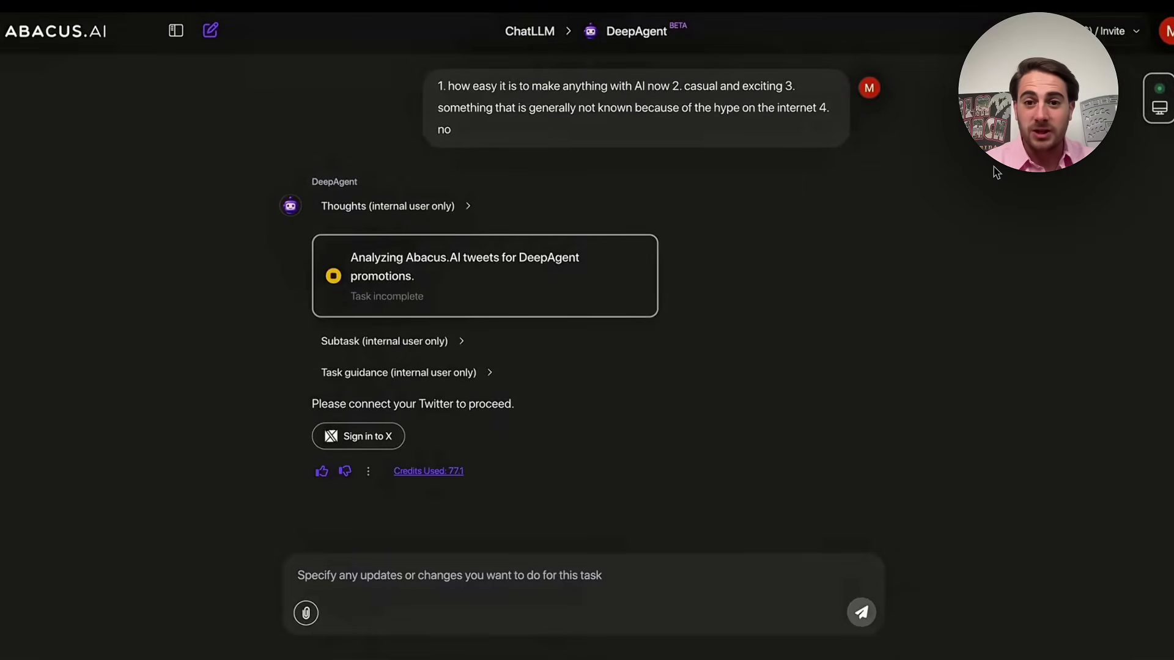
{"action": "left_click", "coordinate": [269, 553]}
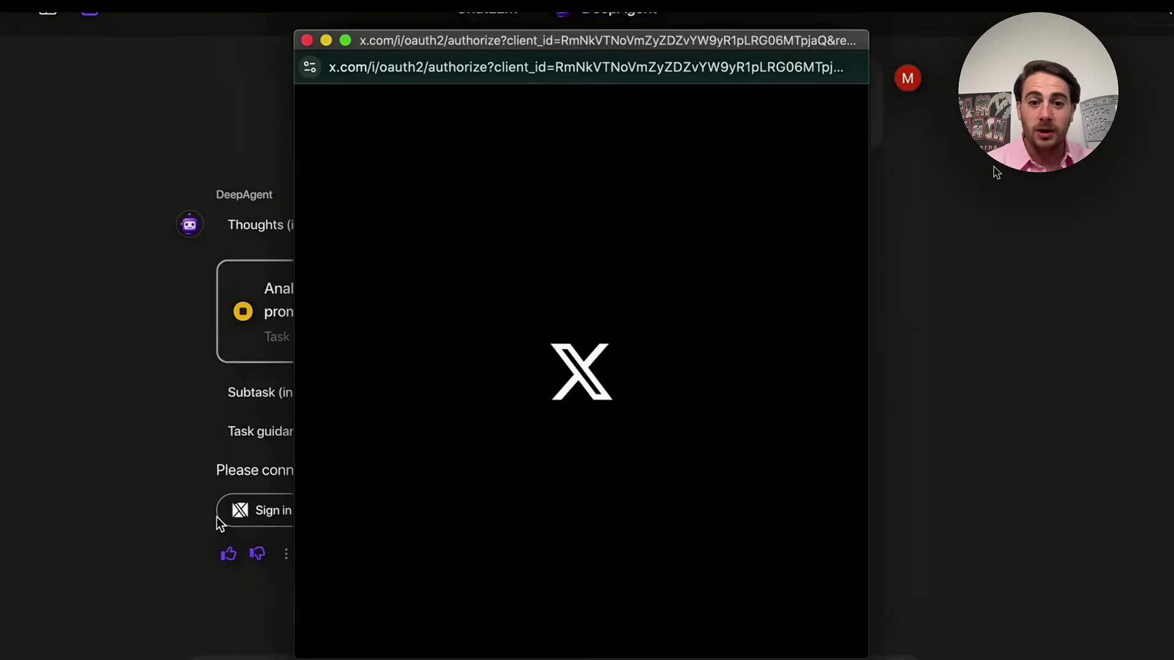
{"action": "left_click", "coordinate": [579, 567]}
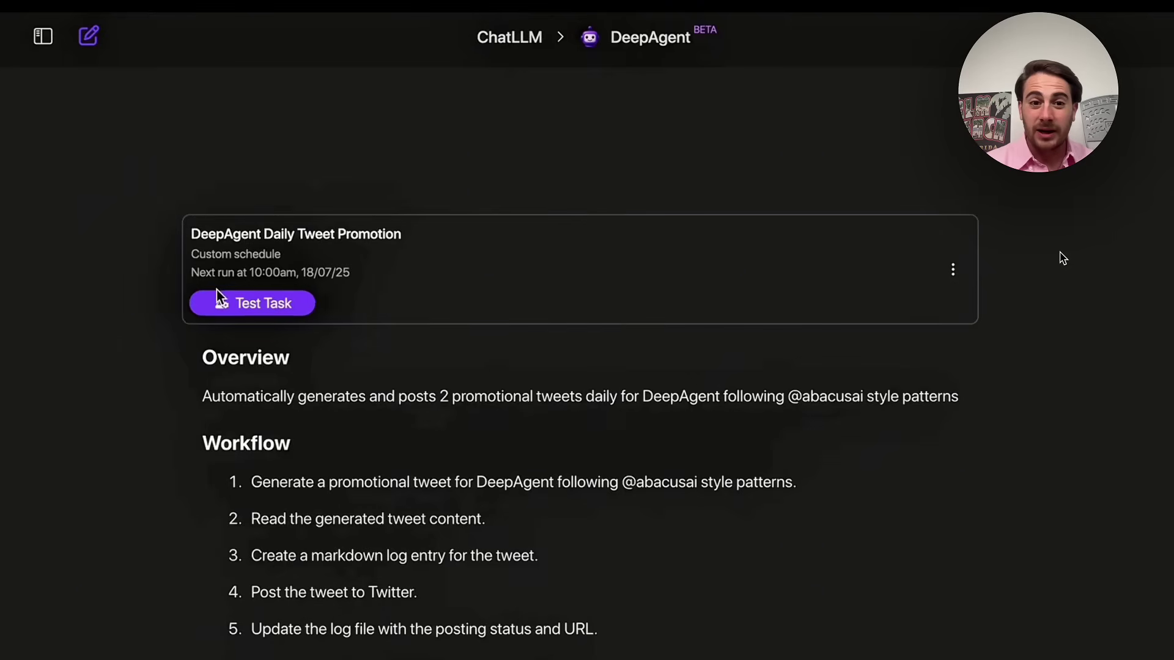
Test-run the daily tweet task and view the resulting posted tweet on X.
{"action": "left_click", "coordinate": [236, 306]}
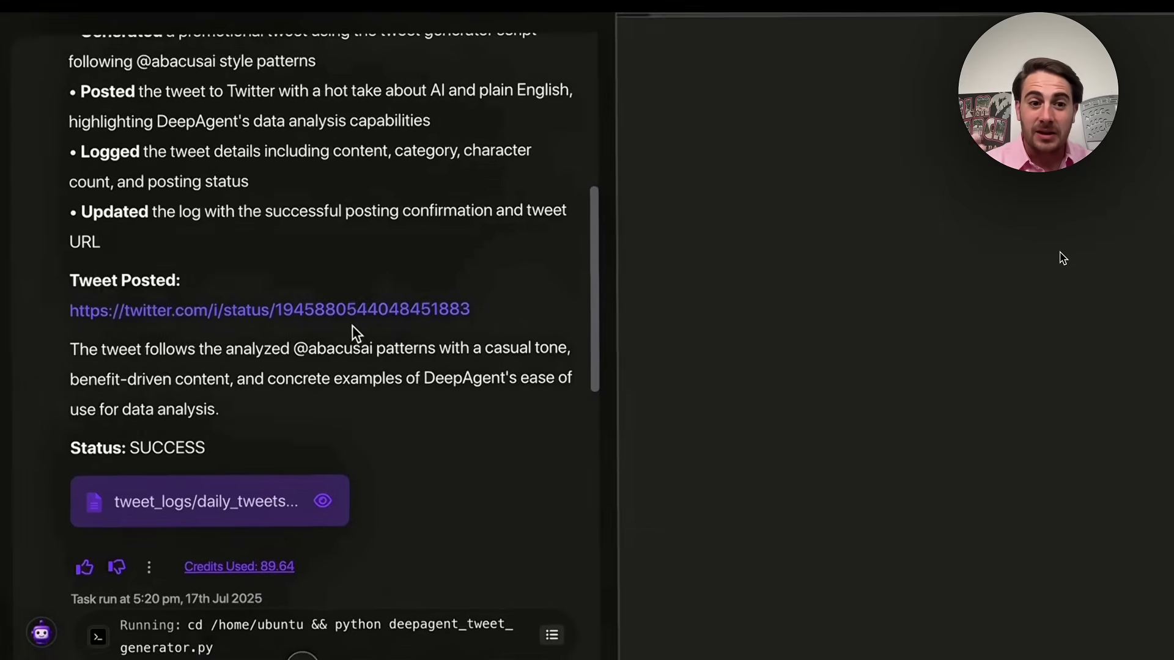
{"action": "left_click", "coordinate": [354, 310]}
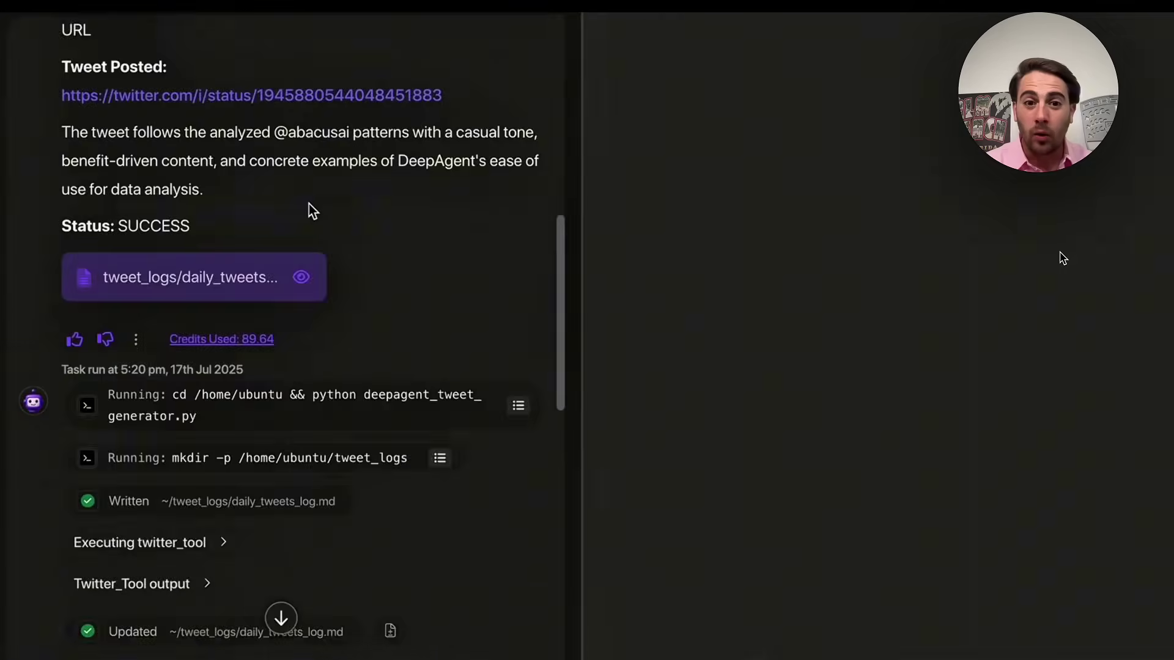
{"action": "scroll", "coordinate": [309, 208], "scroll_direction": "down", "scroll_amount": 5}
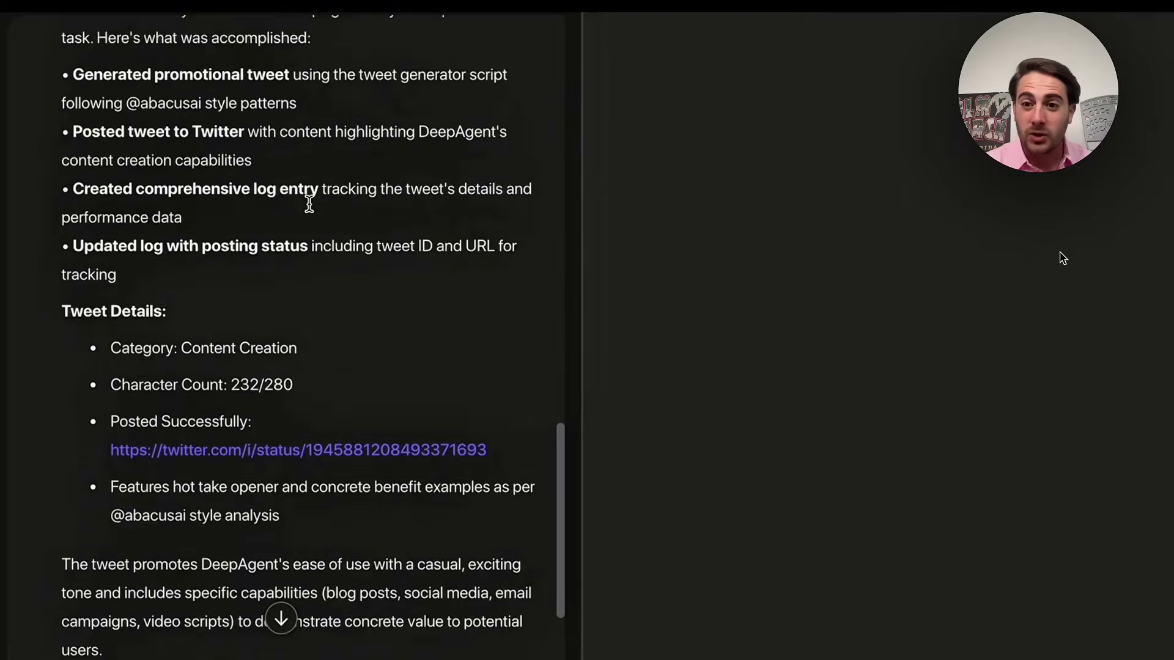
{"action": "scroll", "coordinate": [318, 244], "scroll_direction": "down", "scroll_amount": 2}
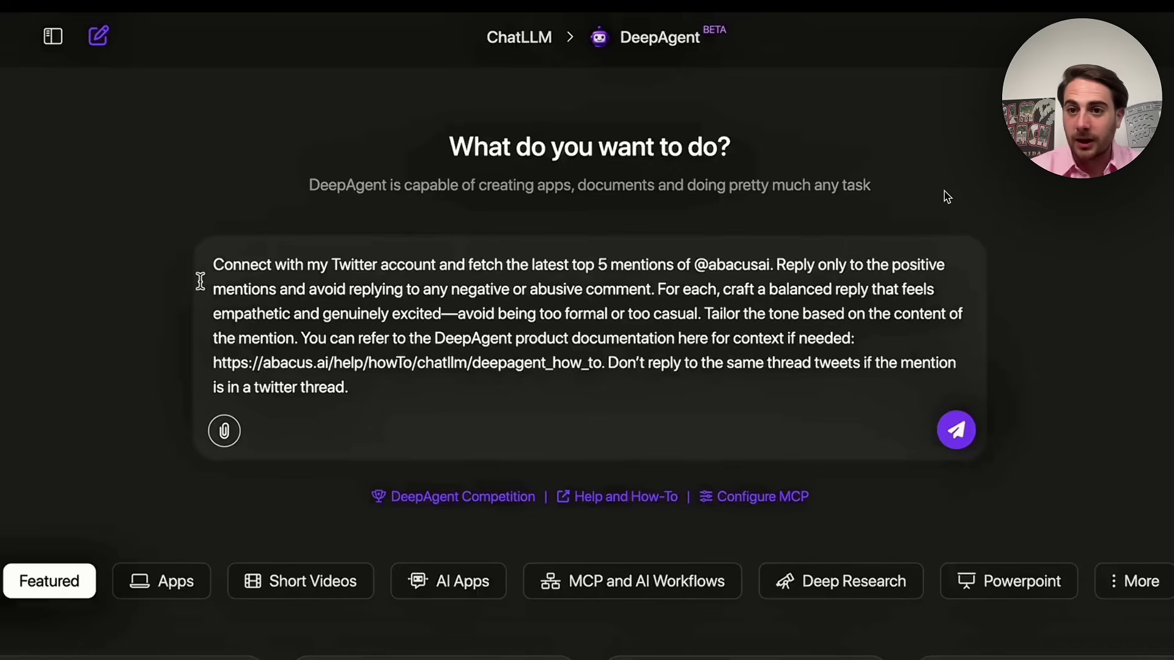
{"action": "key", "text": "Return"}
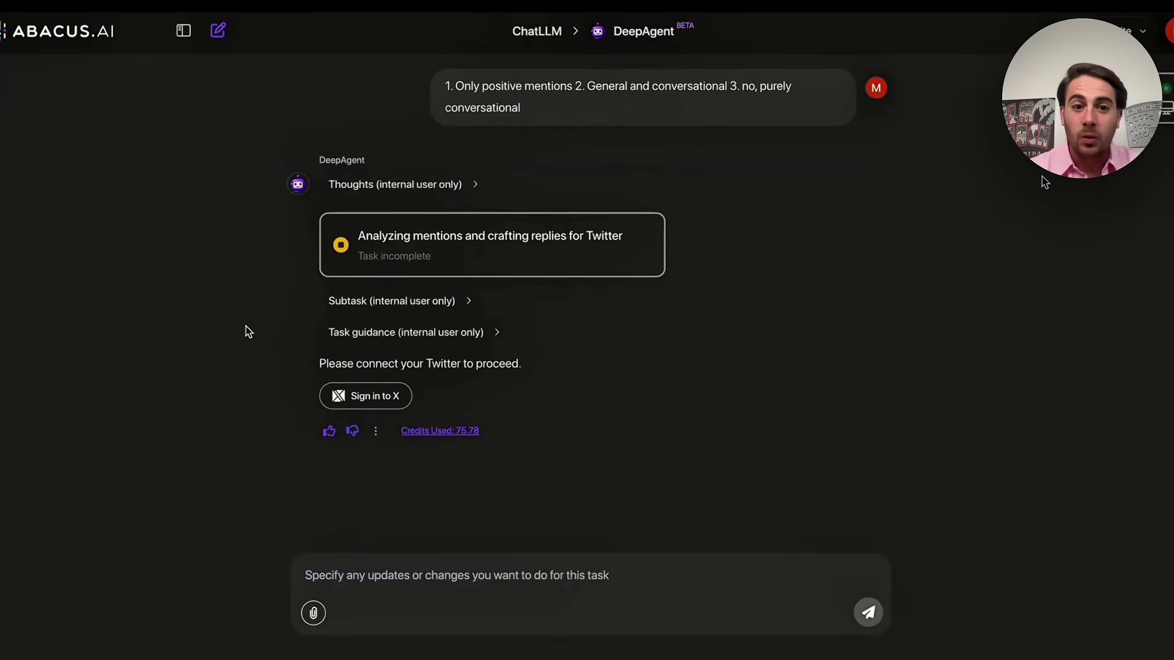
{"action": "left_click", "coordinate": [373, 397]}
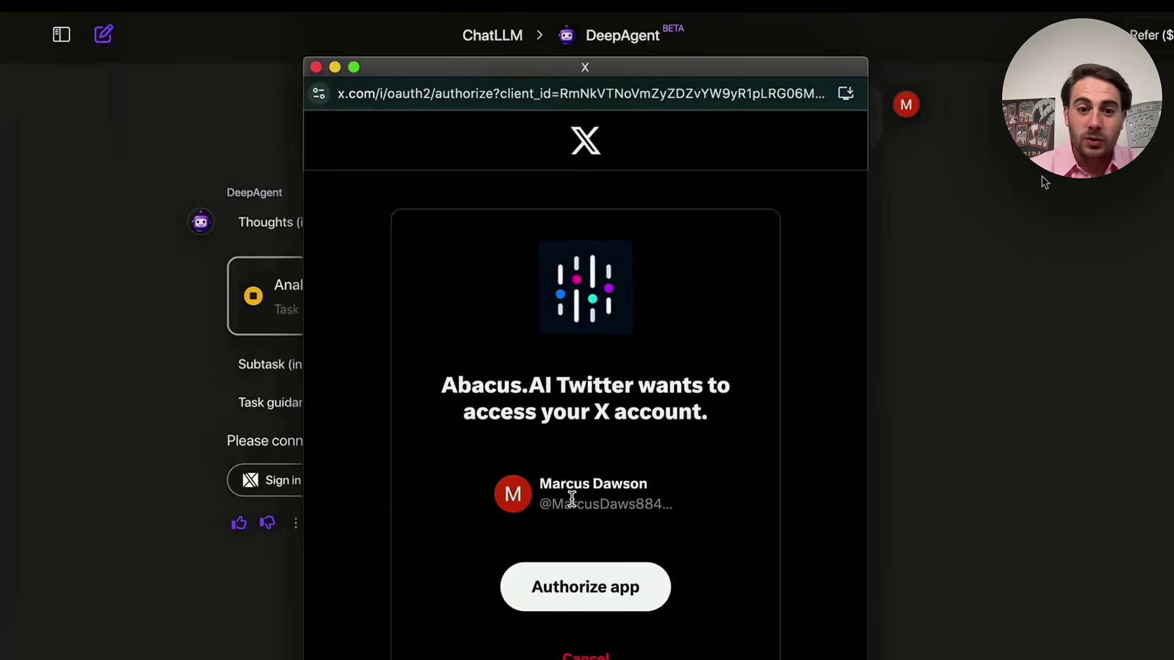
{"action": "left_click", "coordinate": [579, 586]}
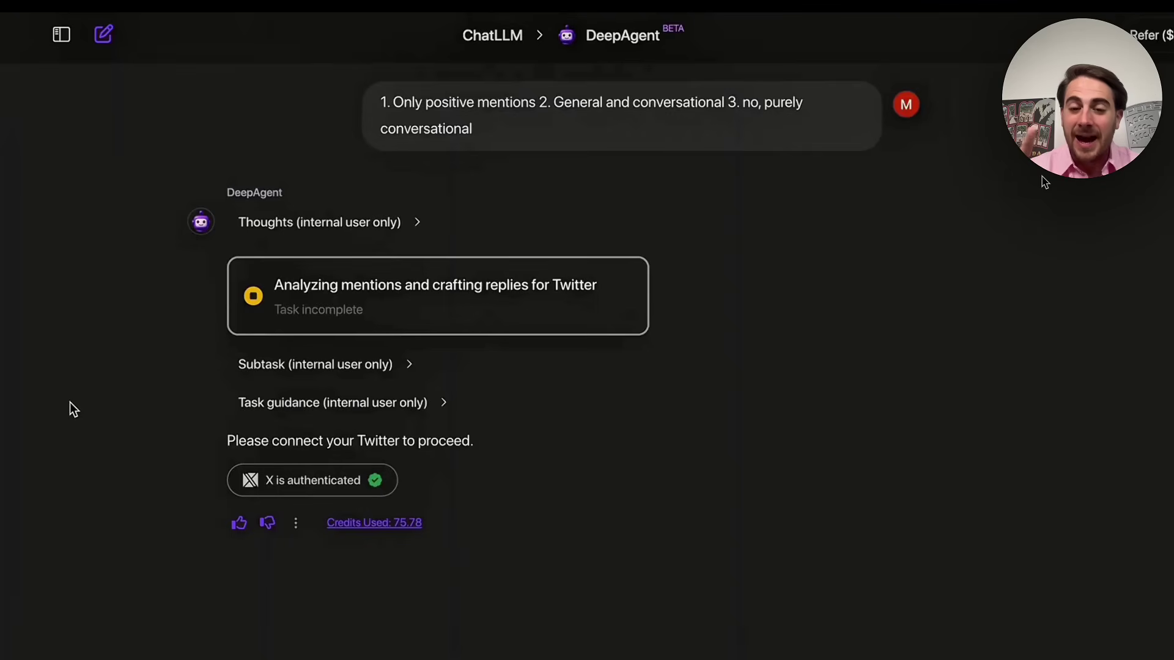
Expand the second Twitter tool output and view the posted reply on X.
{"action": "scroll", "coordinate": [35, 330], "scroll_direction": "down", "scroll_amount": 4}
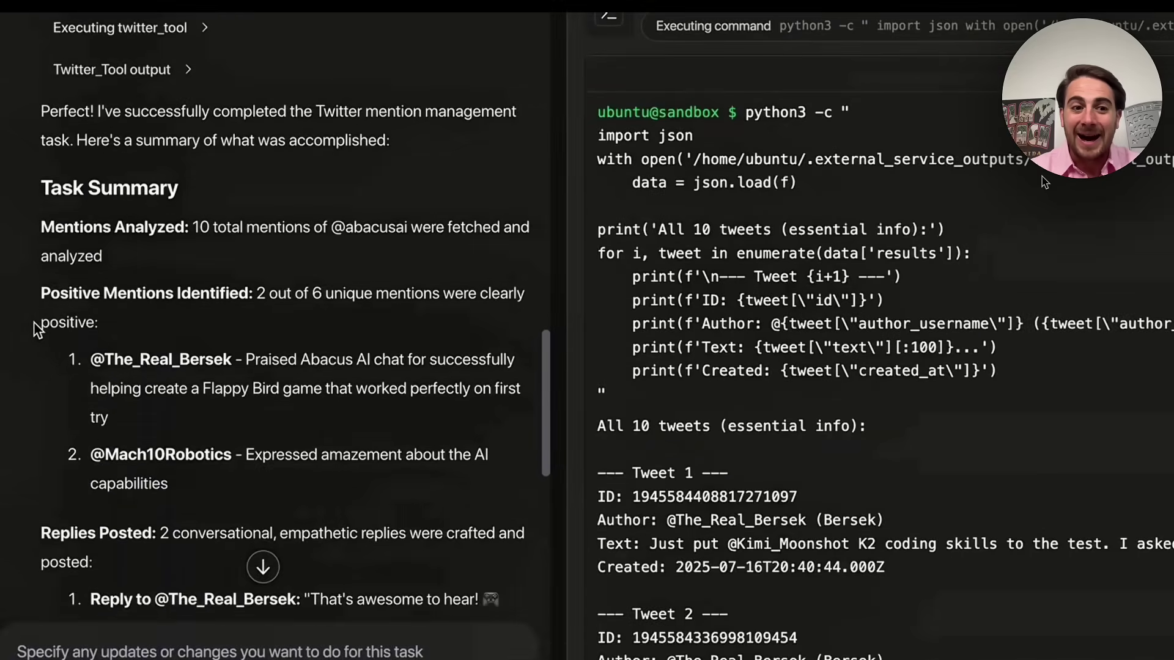
{"action": "scroll", "coordinate": [35, 330], "scroll_direction": "down", "scroll_amount": 4}
{"action": "scroll", "coordinate": [35, 330], "scroll_direction": "down", "scroll_amount": 3}
{"action": "scroll", "coordinate": [35, 330], "scroll_direction": "down", "scroll_amount": 3}
{"action": "scroll", "coordinate": [35, 323], "scroll_direction": "down", "scroll_amount": 2}
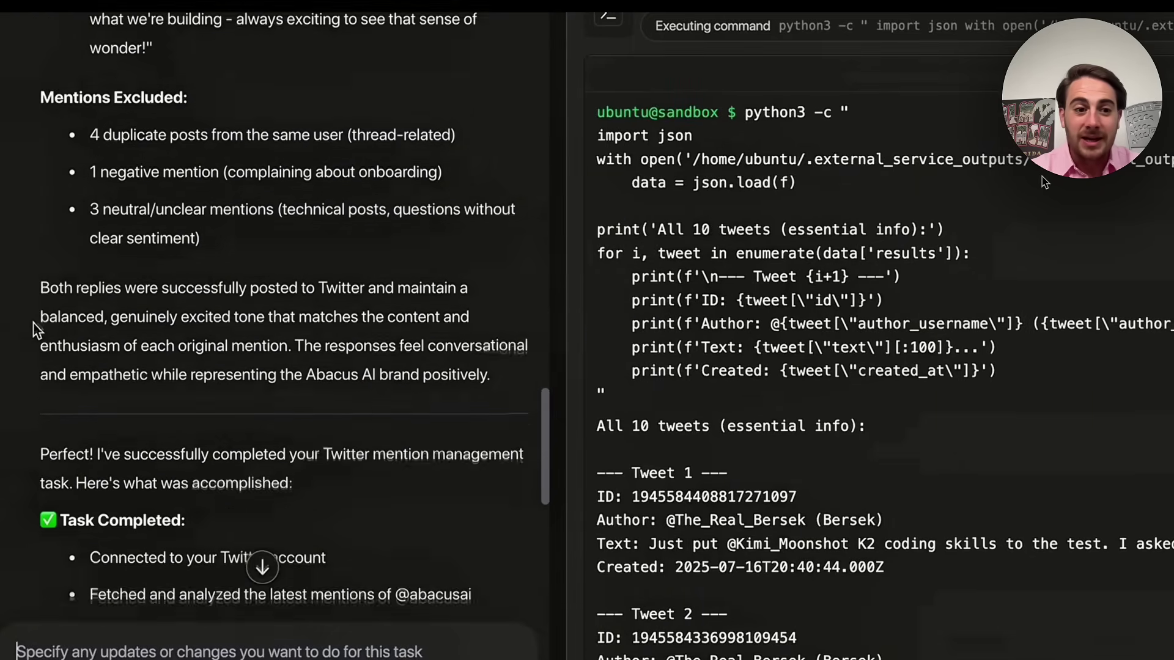
{"action": "scroll", "coordinate": [35, 322], "scroll_direction": "down", "scroll_amount": 4}
{"action": "scroll", "coordinate": [35, 323], "scroll_direction": "down", "scroll_amount": 5}
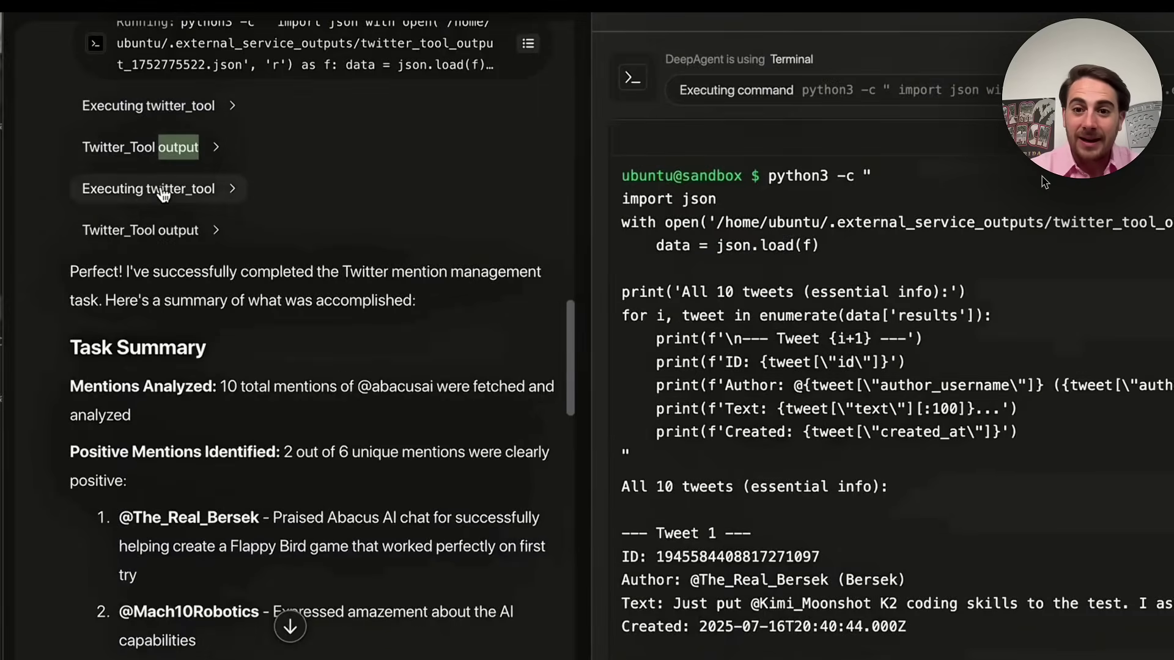
{"action": "left_click", "coordinate": [161, 229]}
{"action": "left_click", "coordinate": [184, 517]}
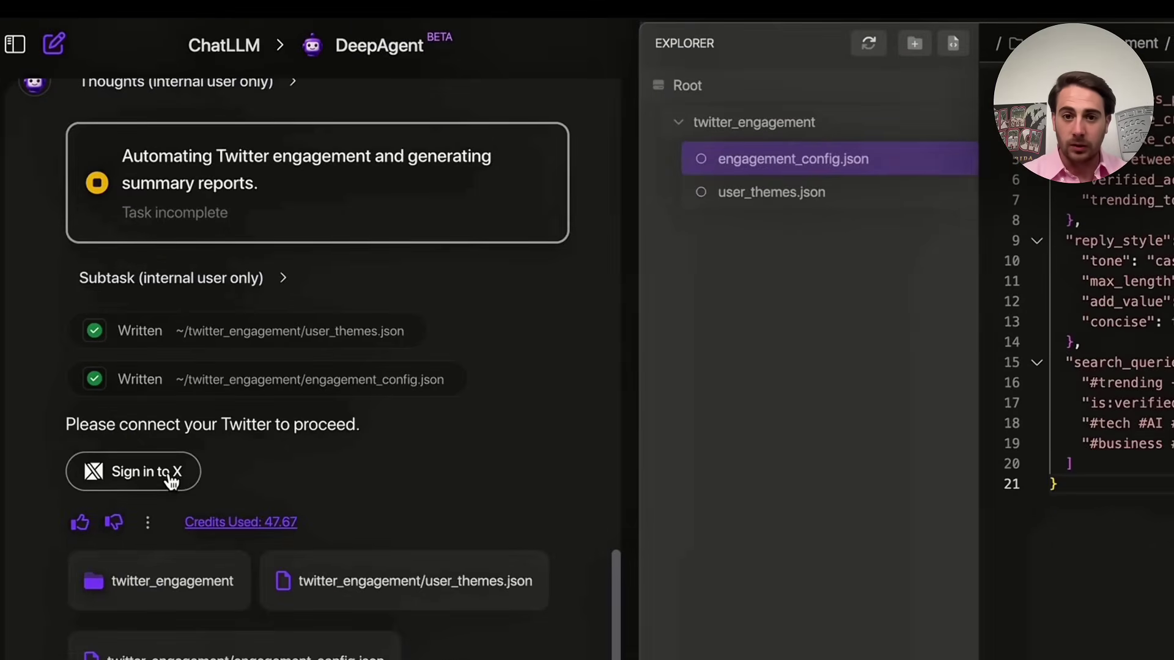
Authorize X for the engagement task and view its posted replies from the session report.
{"action": "left_click", "coordinate": [172, 481]}
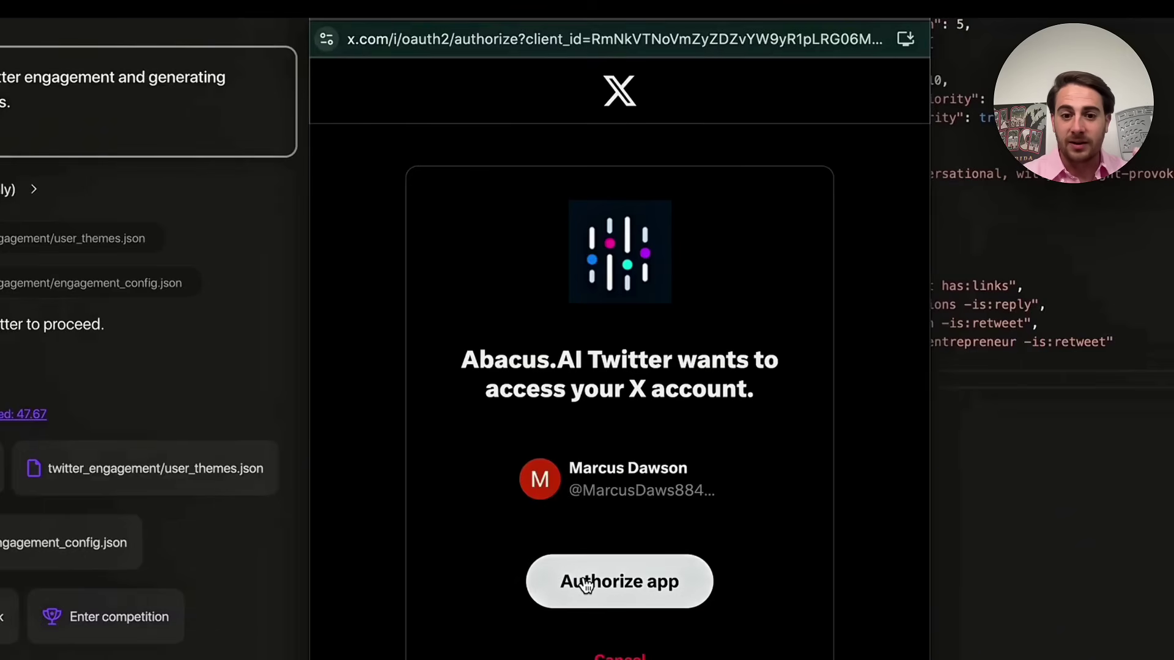
{"action": "left_click", "coordinate": [584, 577]}
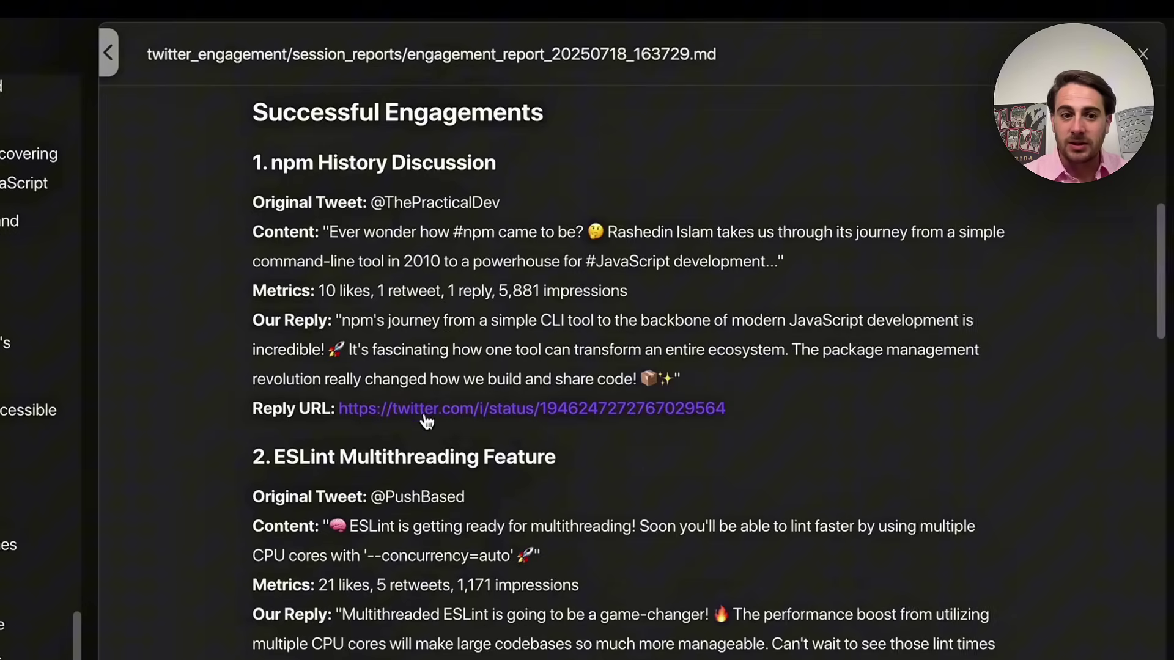
{"action": "left_click", "coordinate": [426, 409]}
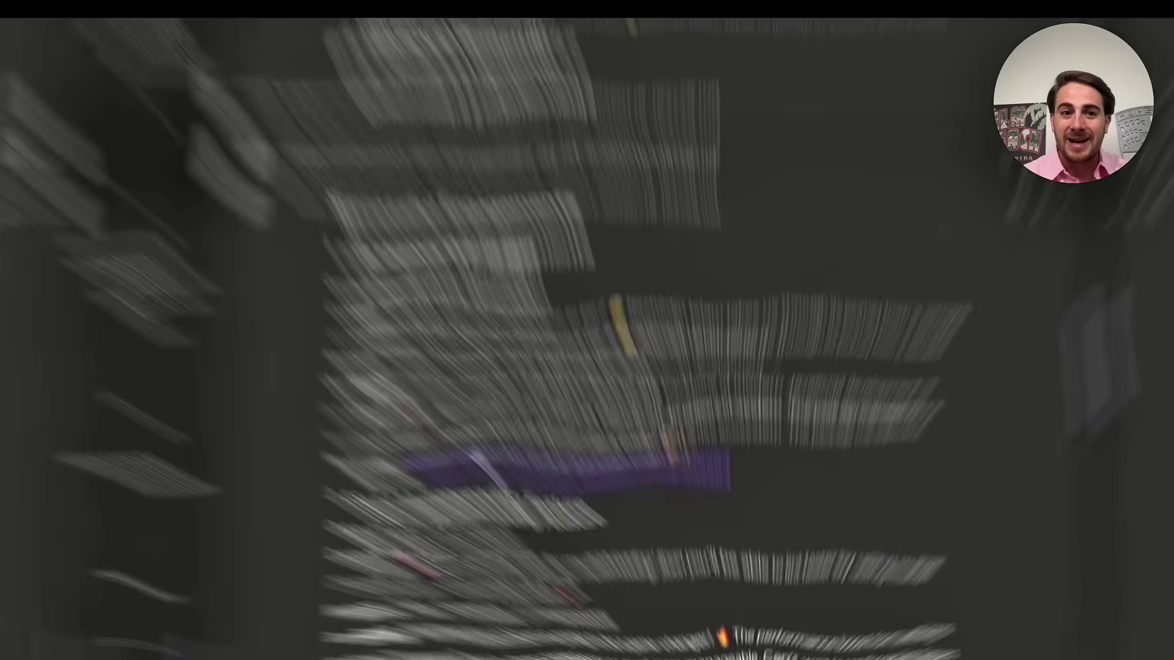
{"action": "scroll", "coordinate": [726, 280], "scroll_direction": "down", "scroll_amount": 3}
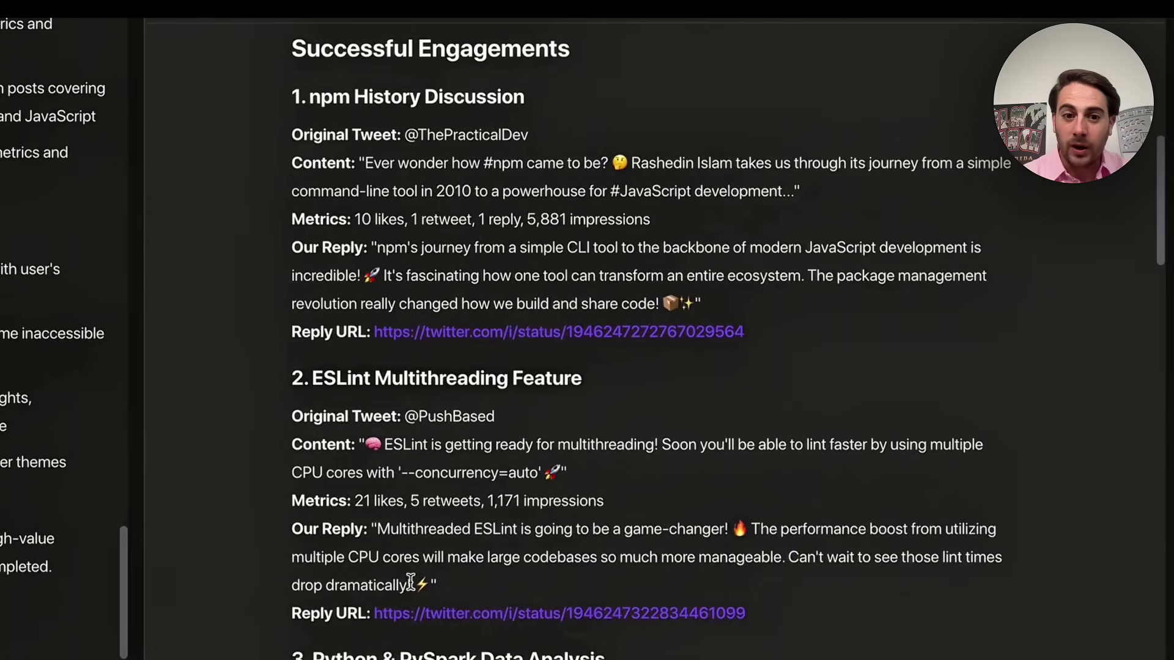
{"action": "left_click", "coordinate": [416, 614]}
{"action": "scroll", "coordinate": [664, 175], "scroll_direction": "down", "scroll_amount": 2}
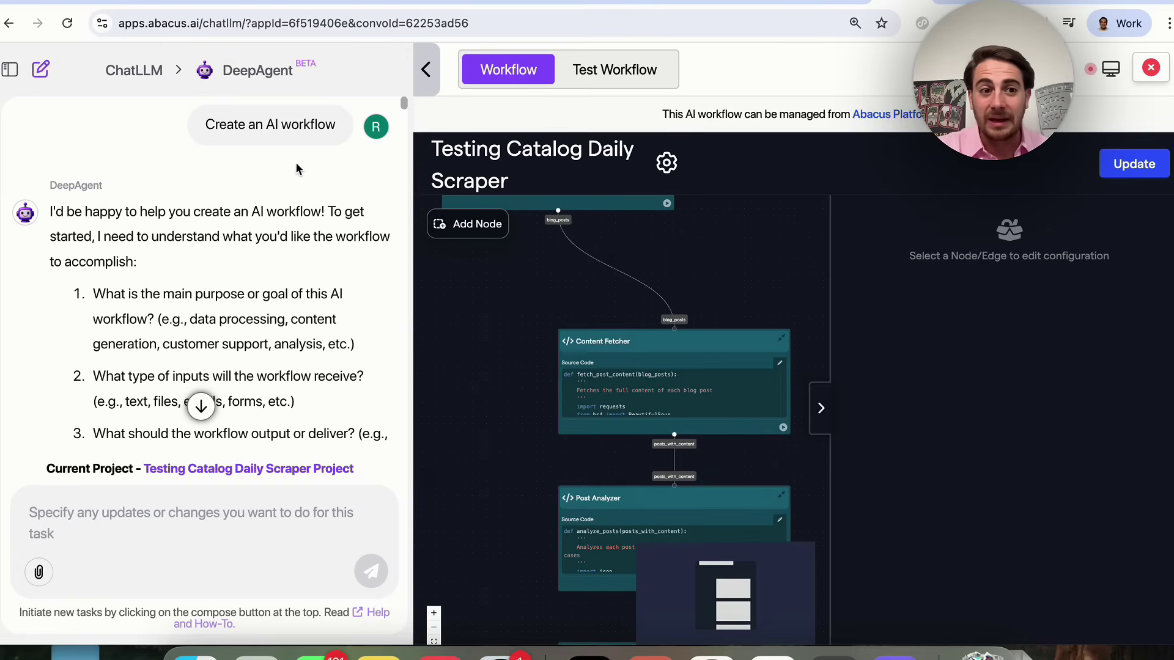
{"action": "scroll", "coordinate": [287, 168], "scroll_direction": "down", "scroll_amount": 1}
{"action": "scroll", "coordinate": [190, 245], "scroll_direction": "down", "scroll_amount": 1}
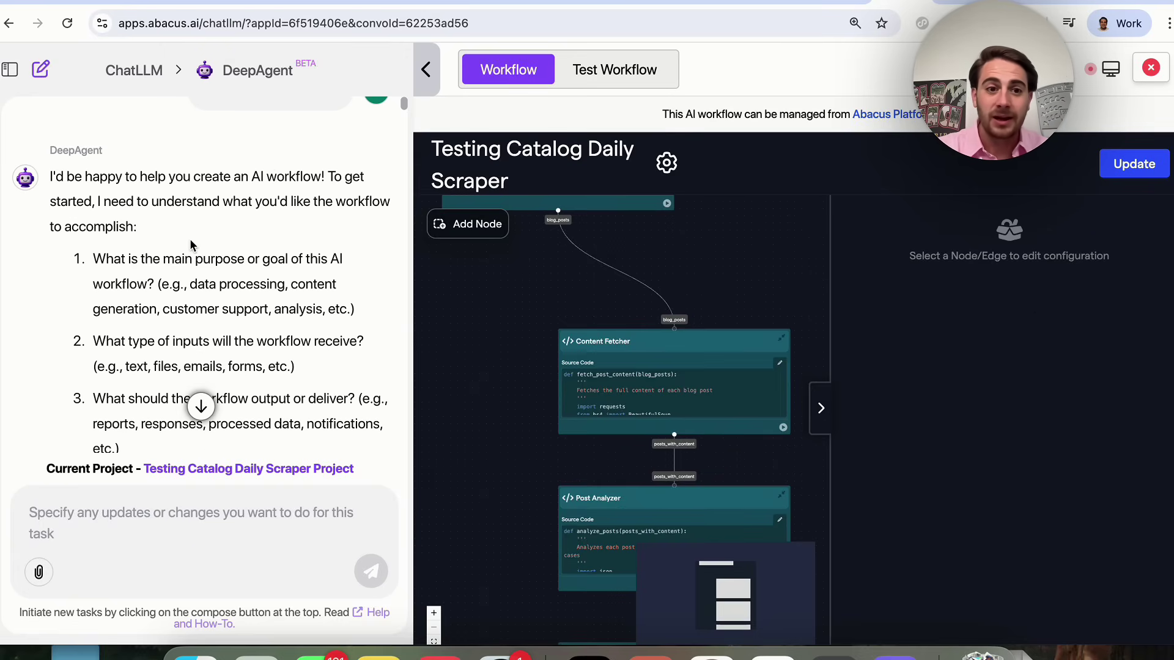
{"action": "scroll", "coordinate": [253, 295], "scroll_direction": "down", "scroll_amount": 1}
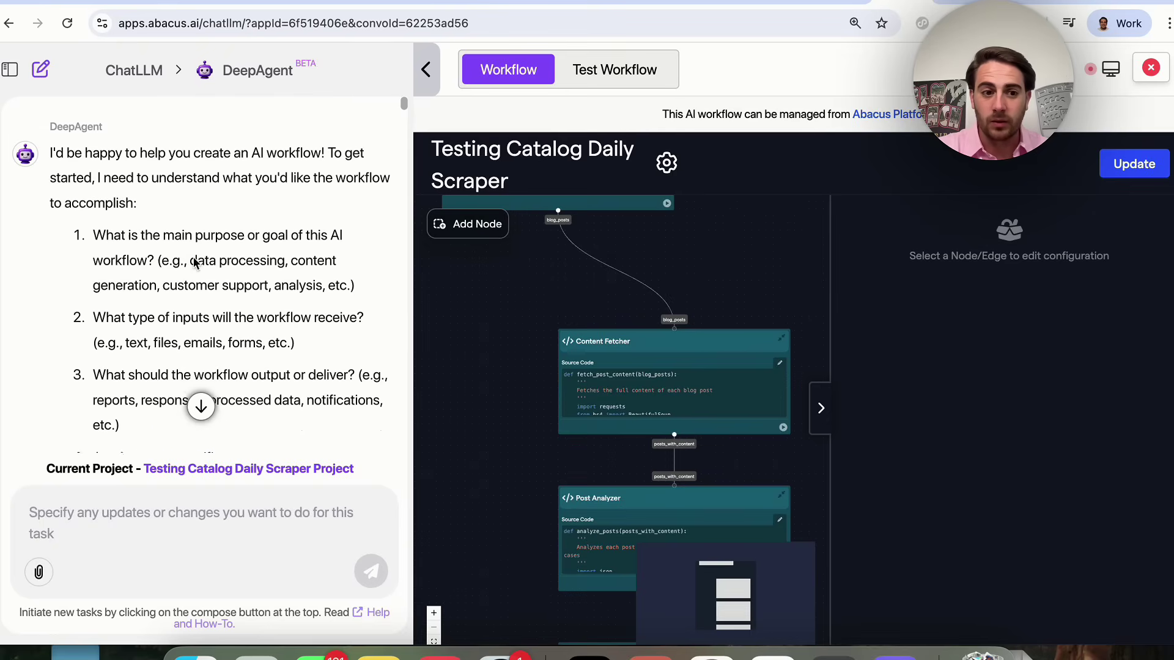
{"action": "scroll", "coordinate": [193, 262], "scroll_direction": "down", "scroll_amount": 4}
{"action": "scroll", "coordinate": [194, 262], "scroll_direction": "down", "scroll_amount": 3}
{"action": "scroll", "coordinate": [196, 263], "scroll_direction": "down", "scroll_amount": 4}
{"action": "scroll", "coordinate": [194, 261], "scroll_direction": "down", "scroll_amount": 2}
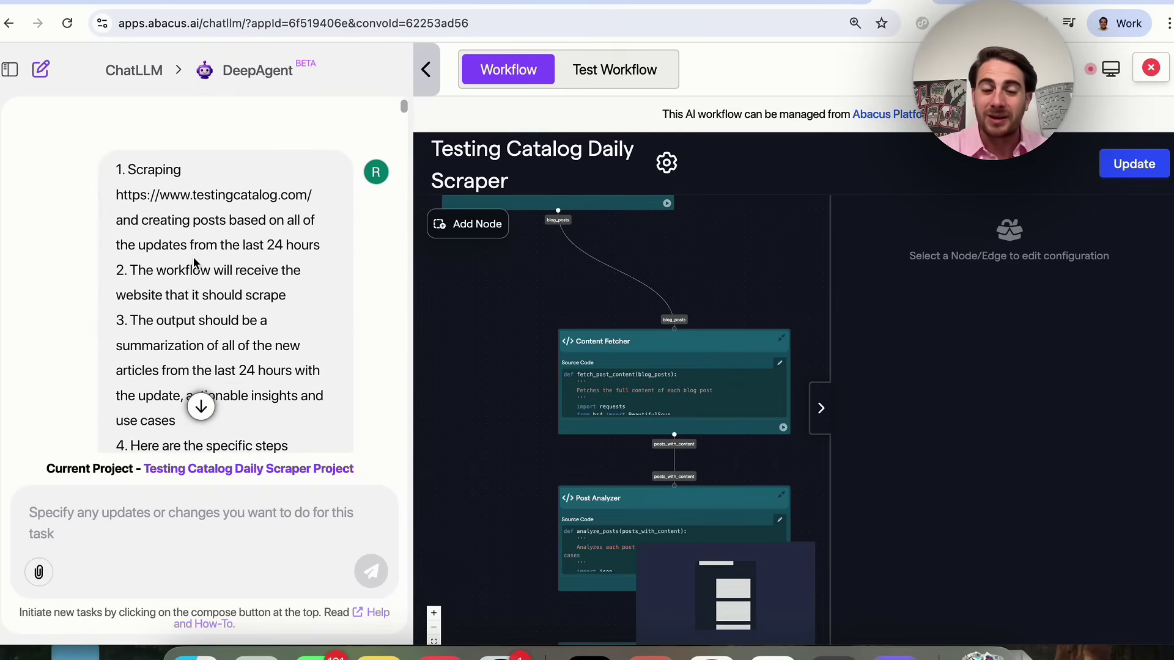
{"action": "scroll", "coordinate": [194, 261], "scroll_direction": "down", "scroll_amount": 1}
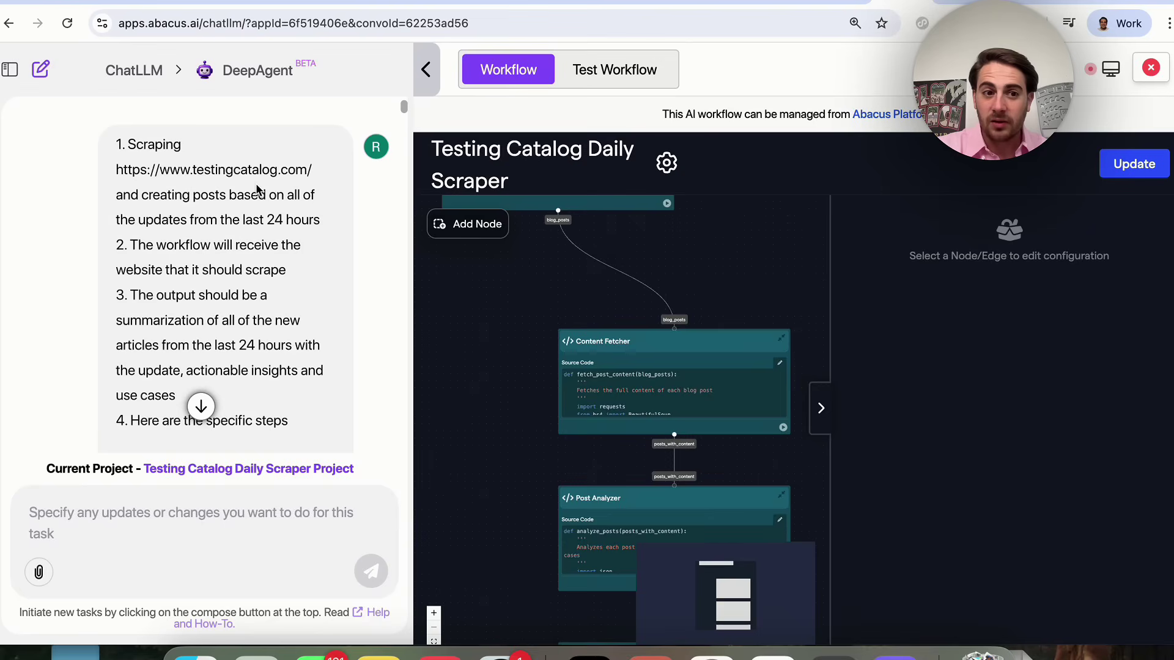
{"action": "scroll", "coordinate": [178, 259], "scroll_direction": "down", "scroll_amount": 1}
{"action": "scroll", "coordinate": [249, 271], "scroll_direction": "down", "scroll_amount": 2}
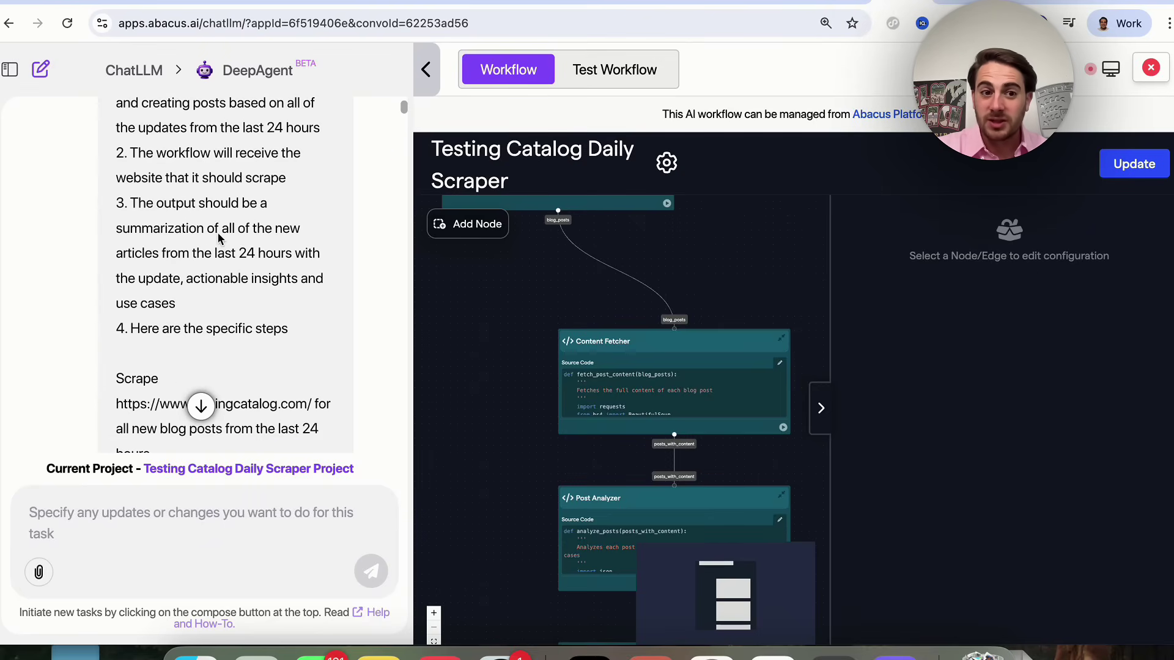
{"action": "left_click", "coordinate": [376, 264]}
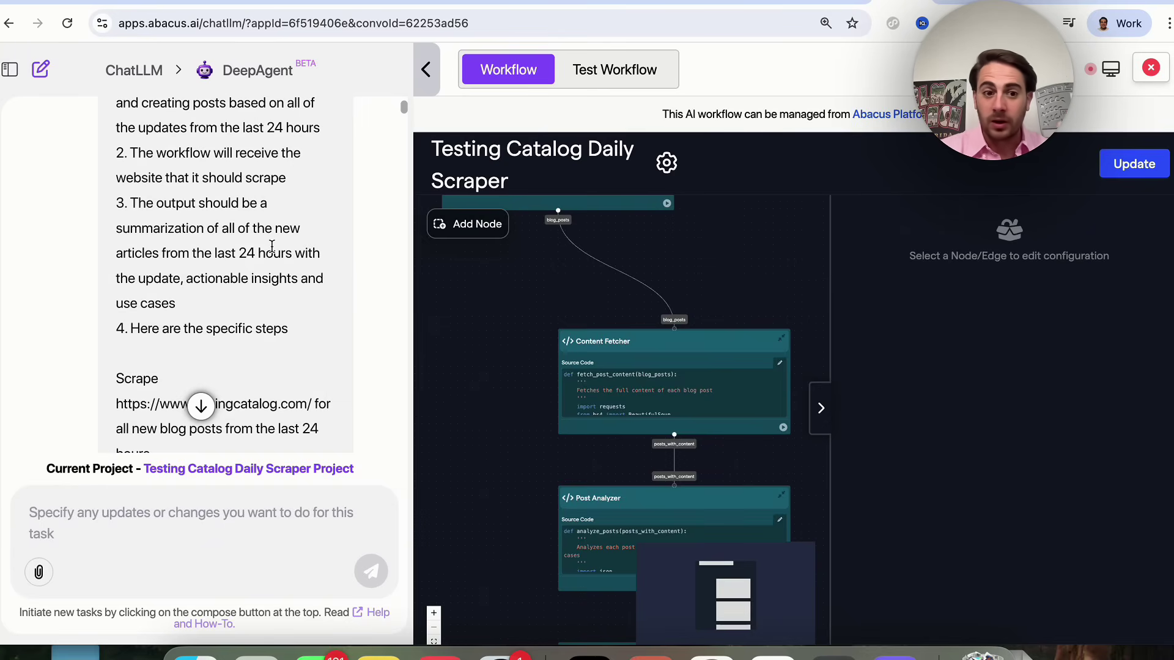
{"action": "scroll", "coordinate": [273, 251], "scroll_direction": "down", "scroll_amount": 3}
{"action": "scroll", "coordinate": [273, 251], "scroll_direction": "down", "scroll_amount": 5}
{"action": "scroll", "coordinate": [271, 246], "scroll_direction": "down", "scroll_amount": 5}
{"action": "scroll", "coordinate": [271, 246], "scroll_direction": "down", "scroll_amount": 5}
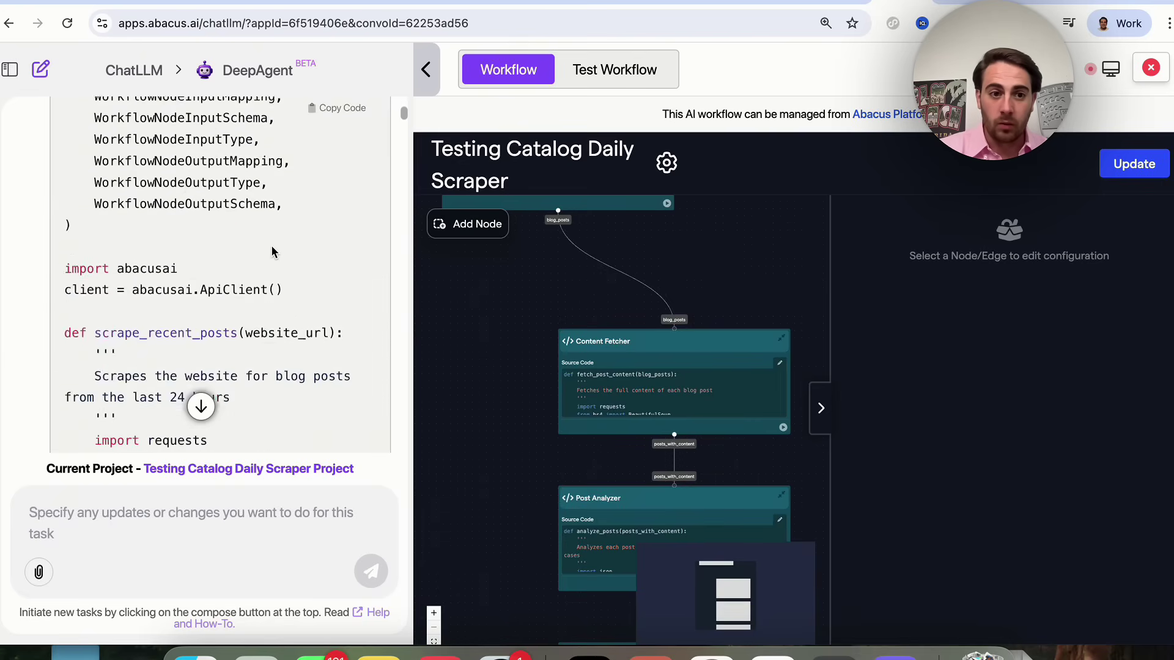
{"action": "scroll", "coordinate": [271, 246], "scroll_direction": "down", "scroll_amount": 5}
{"action": "scroll", "coordinate": [272, 246], "scroll_direction": "down", "scroll_amount": 5}
{"action": "scroll", "coordinate": [271, 246], "scroll_direction": "down", "scroll_amount": 5}
{"action": "scroll", "coordinate": [271, 246], "scroll_direction": "down", "scroll_amount": 5}
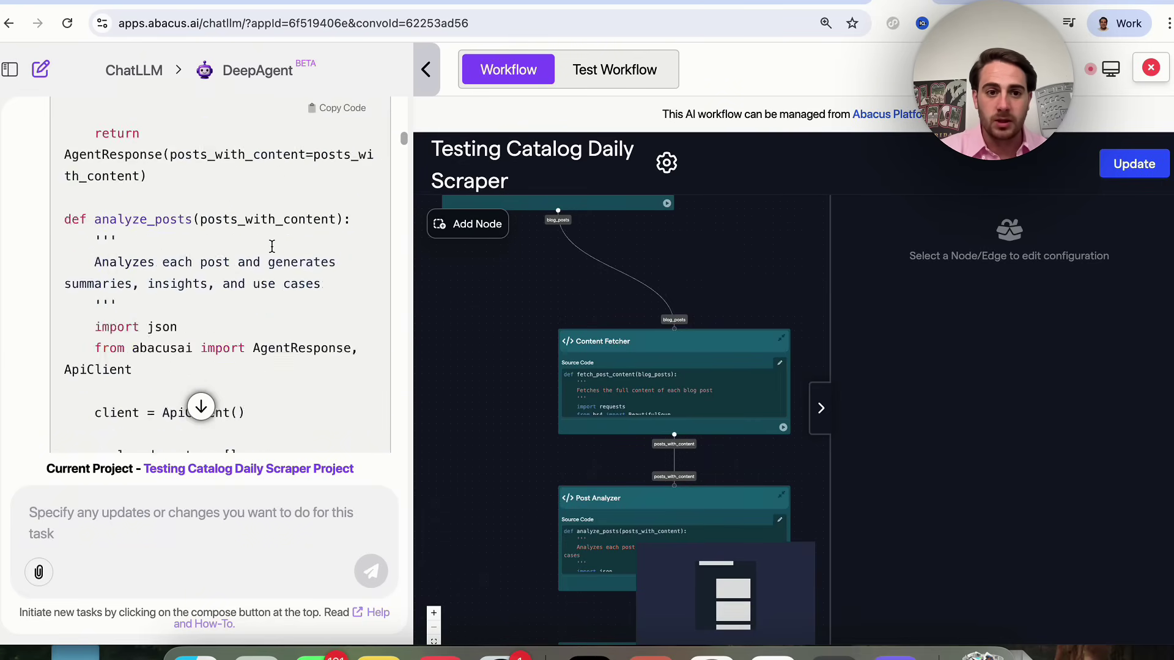
{"action": "scroll", "coordinate": [272, 246], "scroll_direction": "down", "scroll_amount": 5}
{"action": "scroll", "coordinate": [351, 293], "scroll_direction": "down", "scroll_amount": 2}
{"action": "scroll", "coordinate": [352, 293], "scroll_direction": "down", "scroll_amount": 5}
{"action": "scroll", "coordinate": [351, 293], "scroll_direction": "down", "scroll_amount": 5}
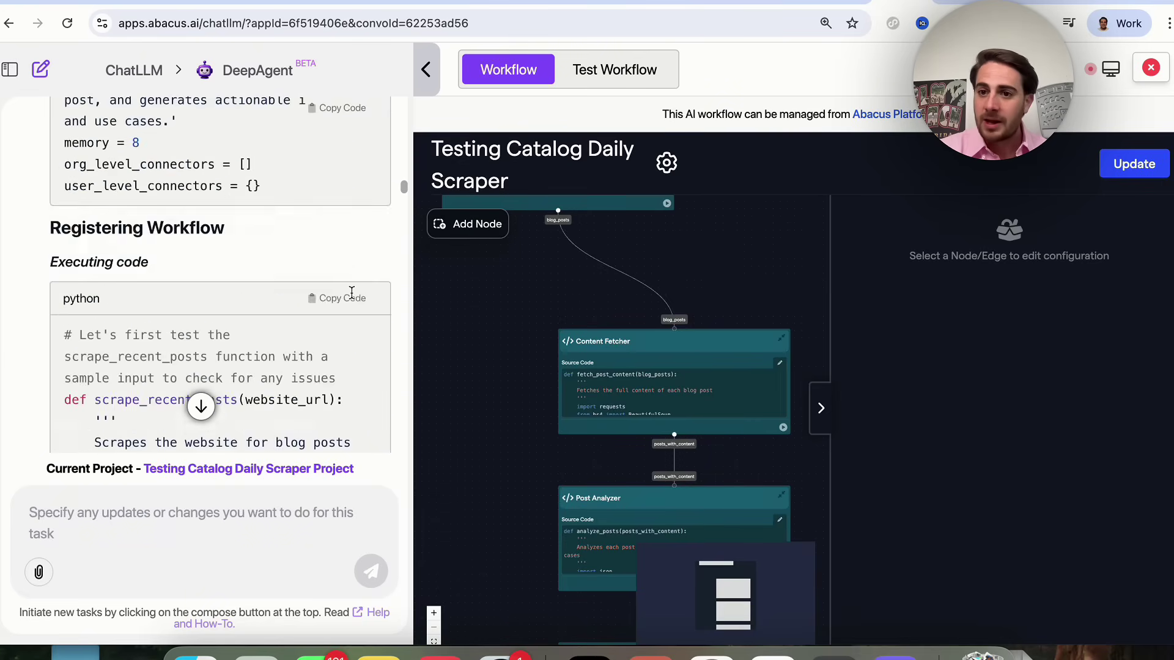
{"action": "scroll", "coordinate": [351, 293], "scroll_direction": "down", "scroll_amount": 5}
{"action": "scroll", "coordinate": [352, 293], "scroll_direction": "down", "scroll_amount": 5}
{"action": "scroll", "coordinate": [352, 298], "scroll_direction": "down", "scroll_amount": 5}
{"action": "scroll", "coordinate": [352, 299], "scroll_direction": "down", "scroll_amount": 5}
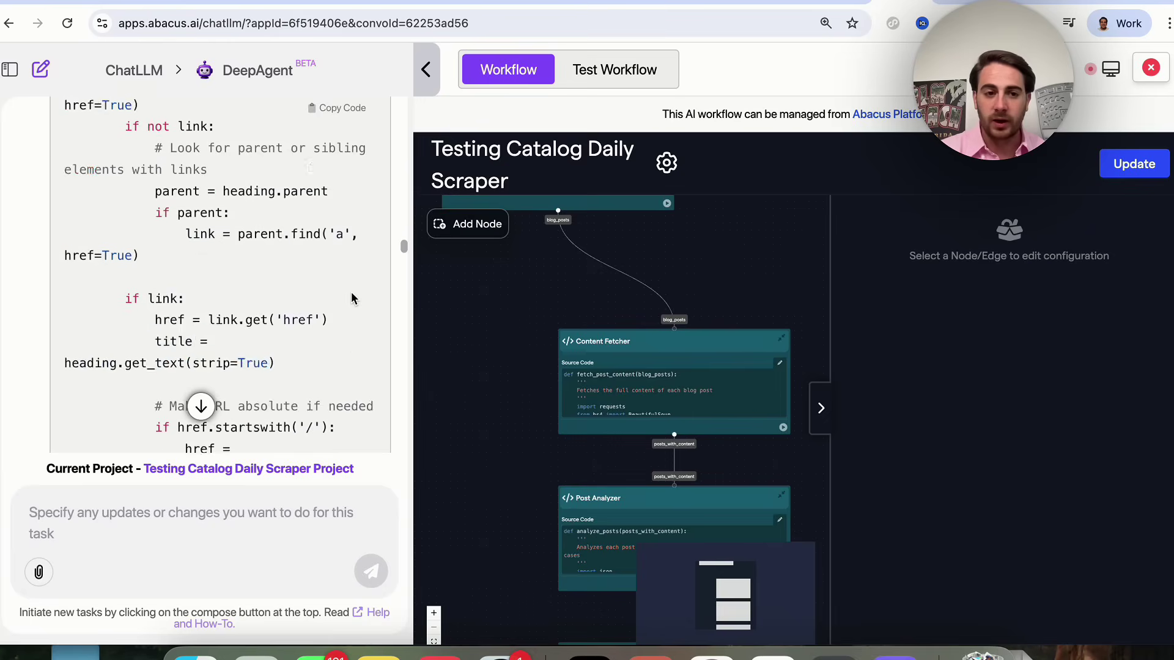
{"action": "scroll", "coordinate": [352, 298], "scroll_direction": "down", "scroll_amount": 5}
{"action": "scroll", "coordinate": [351, 298], "scroll_direction": "down", "scroll_amount": 5}
{"action": "scroll", "coordinate": [352, 299], "scroll_direction": "down", "scroll_amount": 5}
{"action": "scroll", "coordinate": [352, 298], "scroll_direction": "down", "scroll_amount": 5}
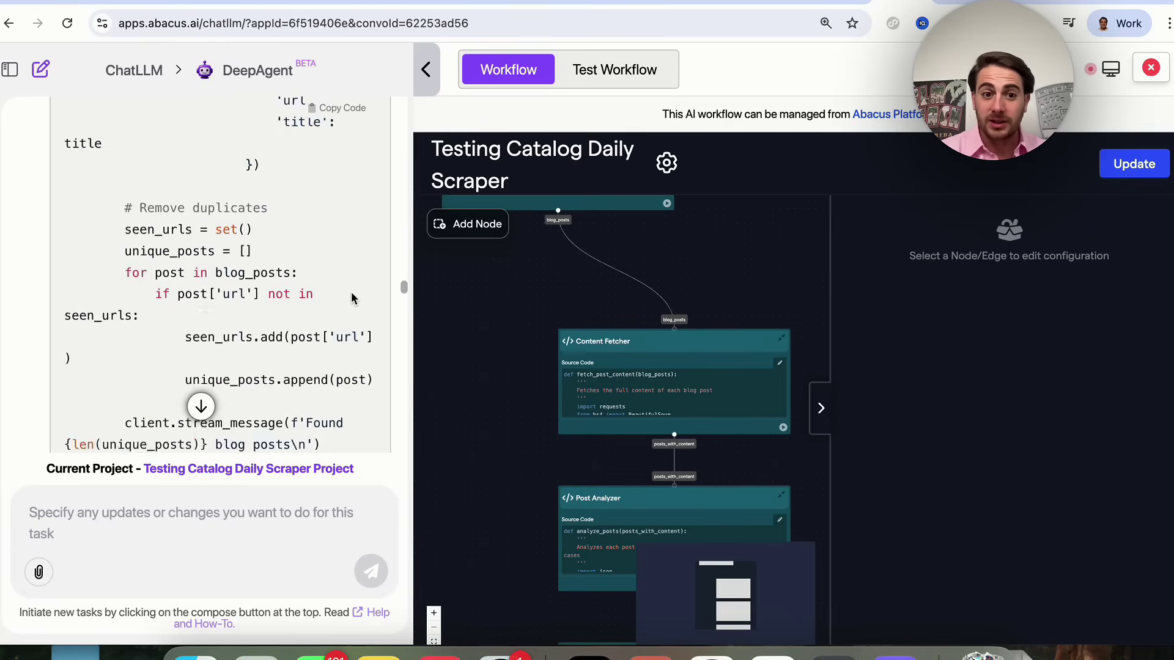
{"action": "scroll", "coordinate": [351, 299], "scroll_direction": "down", "scroll_amount": 5}
{"action": "scroll", "coordinate": [408, 300], "scroll_direction": "down", "scroll_amount": 5}
{"action": "left_click_drag", "start_coordinate": [406, 298], "coordinate": [376, 463]}
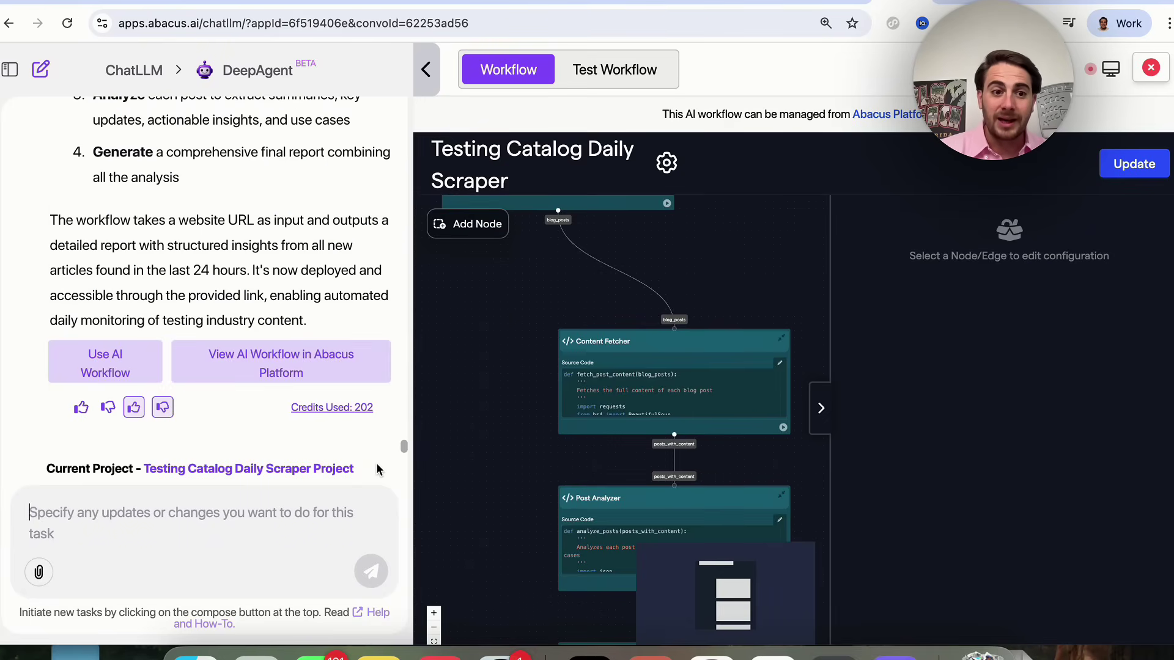
{"action": "scroll", "coordinate": [320, 287], "scroll_direction": "up", "scroll_amount": 3}
{"action": "scroll", "coordinate": [321, 287], "scroll_direction": "up", "scroll_amount": 5}
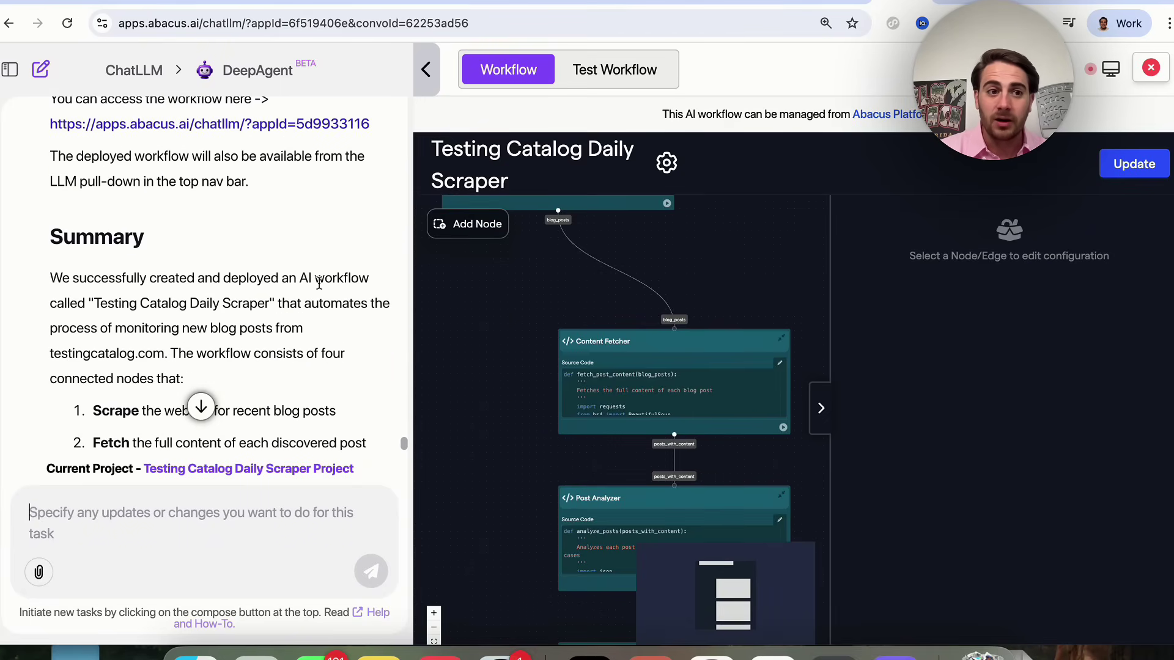
{"action": "scroll", "coordinate": [320, 288], "scroll_direction": "down", "scroll_amount": 4}
{"action": "scroll", "coordinate": [223, 275], "scroll_direction": "down", "scroll_amount": 1}
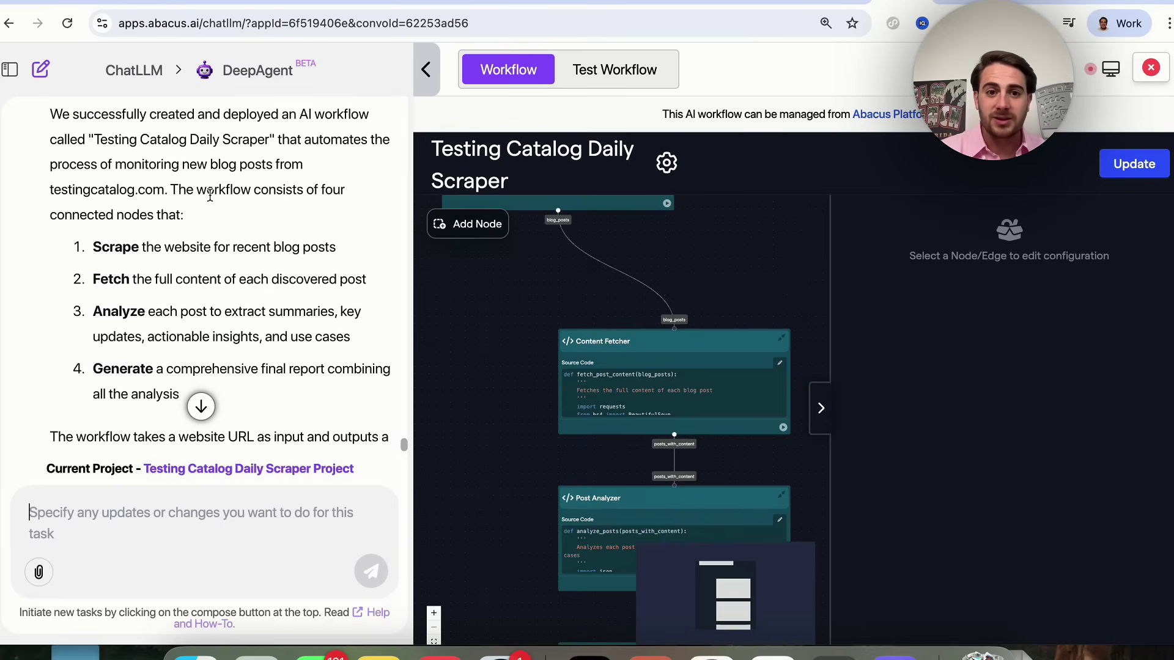
{"action": "left_click_drag", "start_coordinate": [520, 323], "coordinate": [511, 464]}
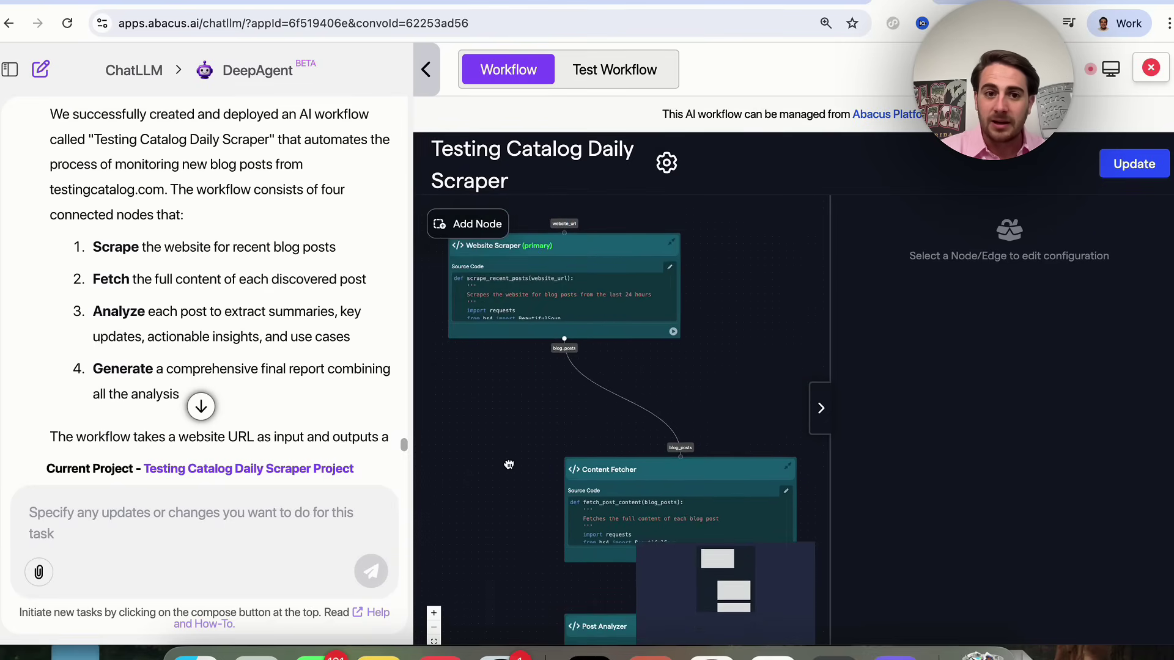
{"action": "mouse_move", "coordinate": [516, 414]}
{"action": "left_mouse_down"}
{"action": "mouse_move", "coordinate": [517, 442]}
{"action": "mouse_move", "coordinate": [493, 352]}
{"action": "left_mouse_up"}
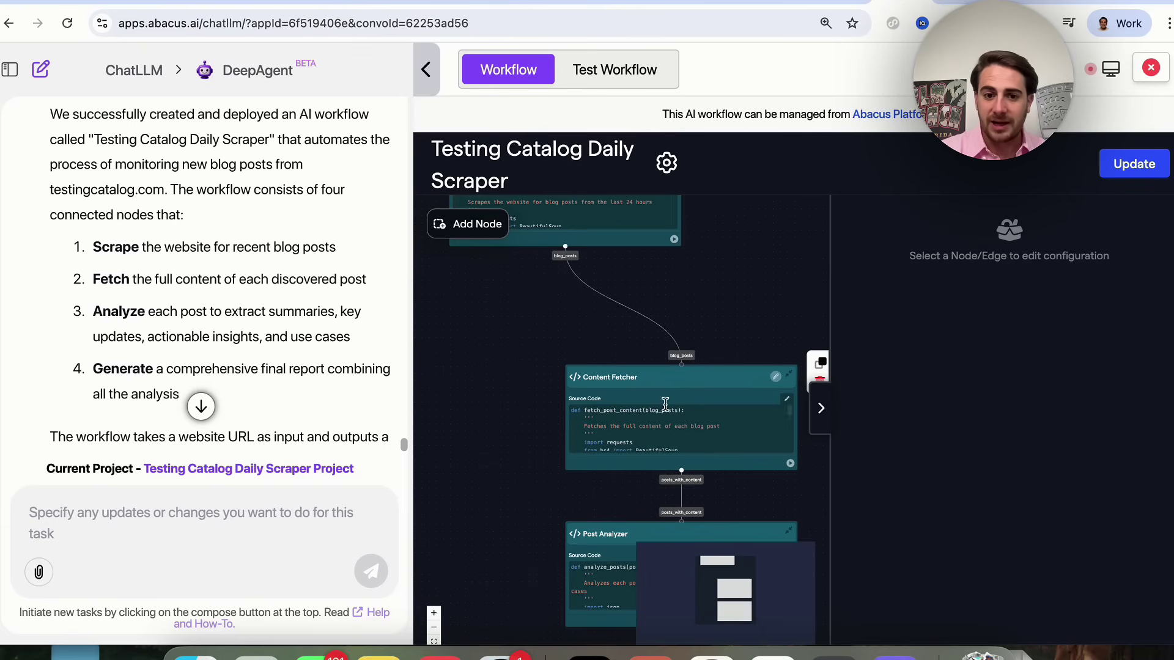
{"action": "scroll", "coordinate": [525, 364], "scroll_direction": "down", "scroll_amount": 2}
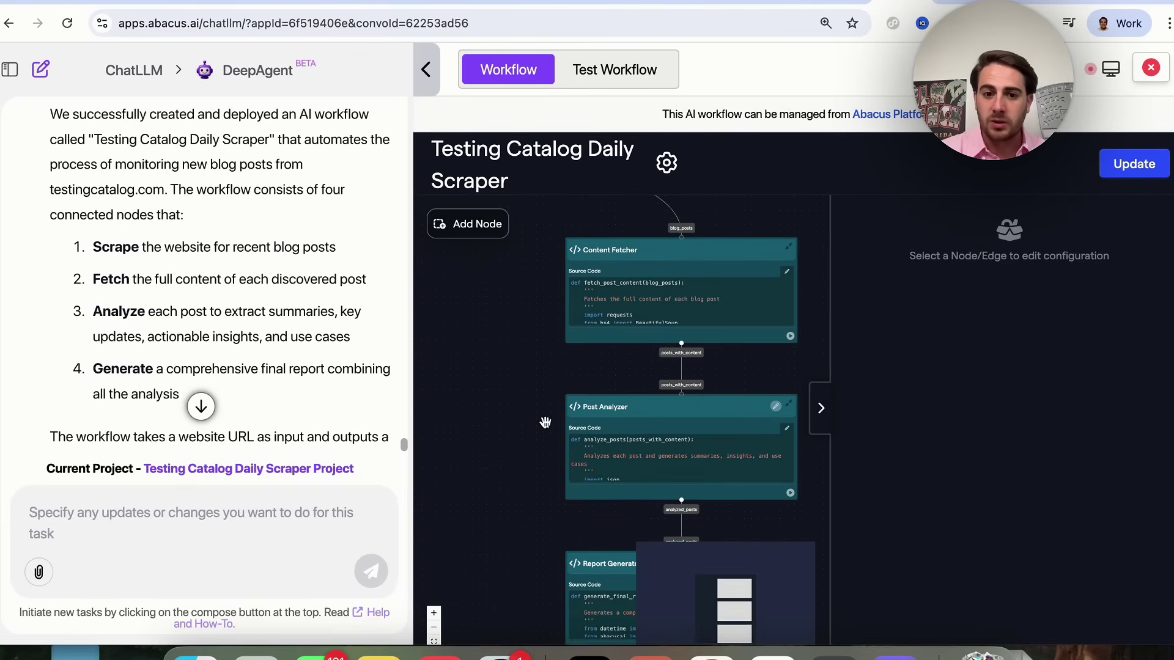
{"action": "scroll", "coordinate": [532, 367], "scroll_direction": "down", "scroll_amount": 2}
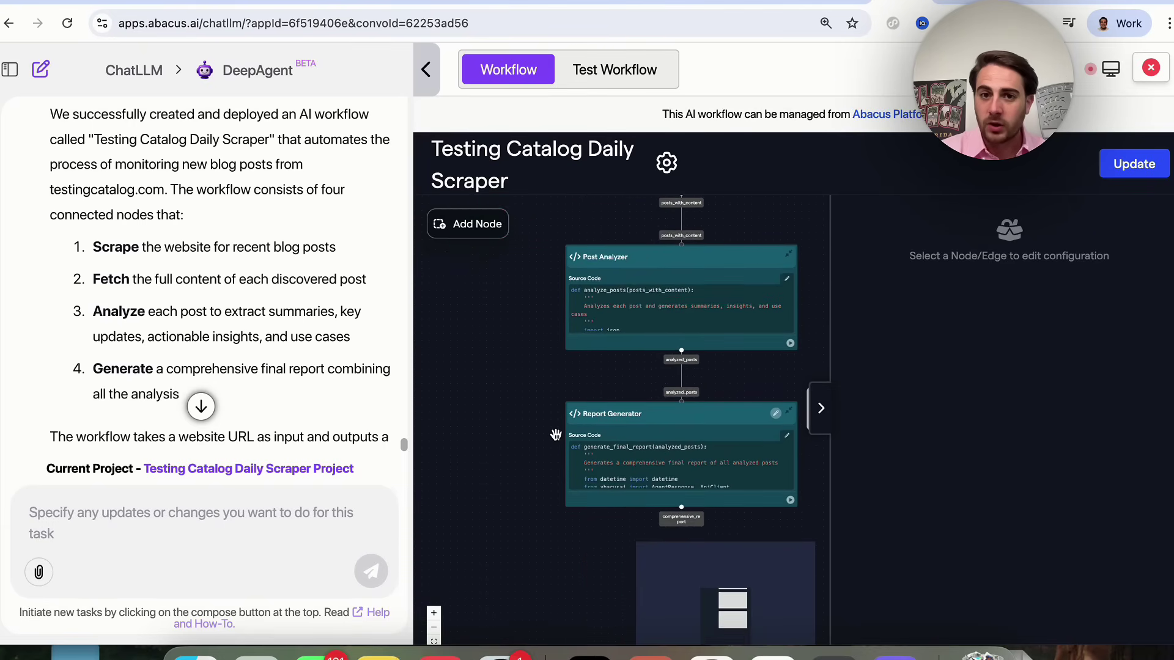
{"action": "left_click", "coordinate": [607, 86]}
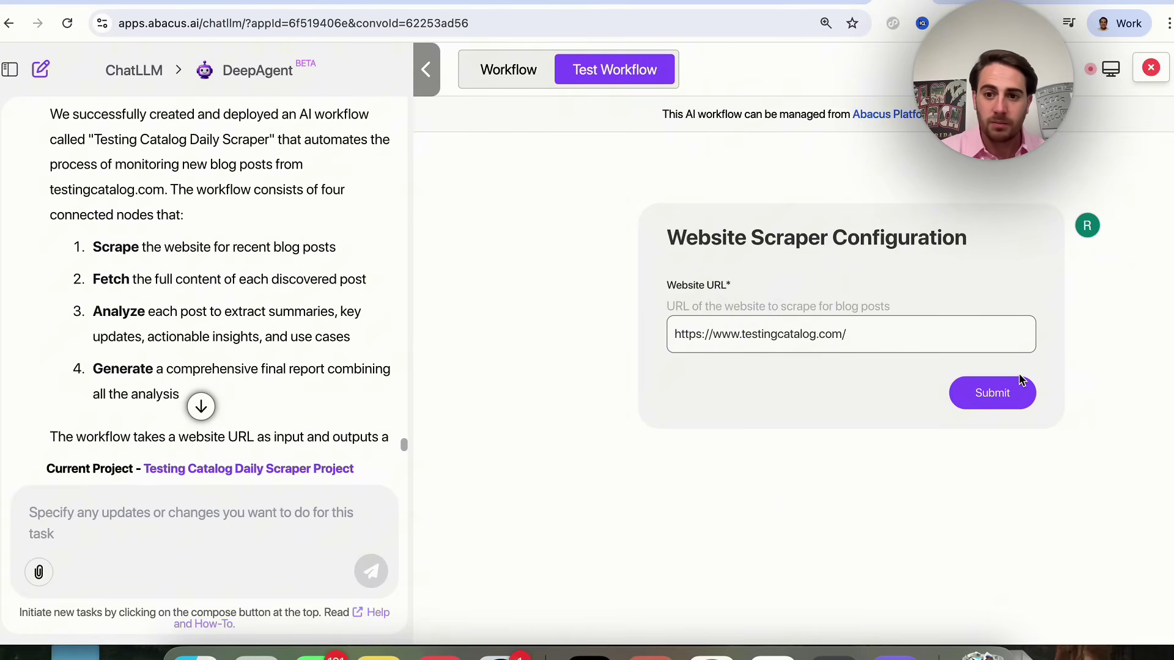
{"action": "left_click", "coordinate": [1007, 394]}
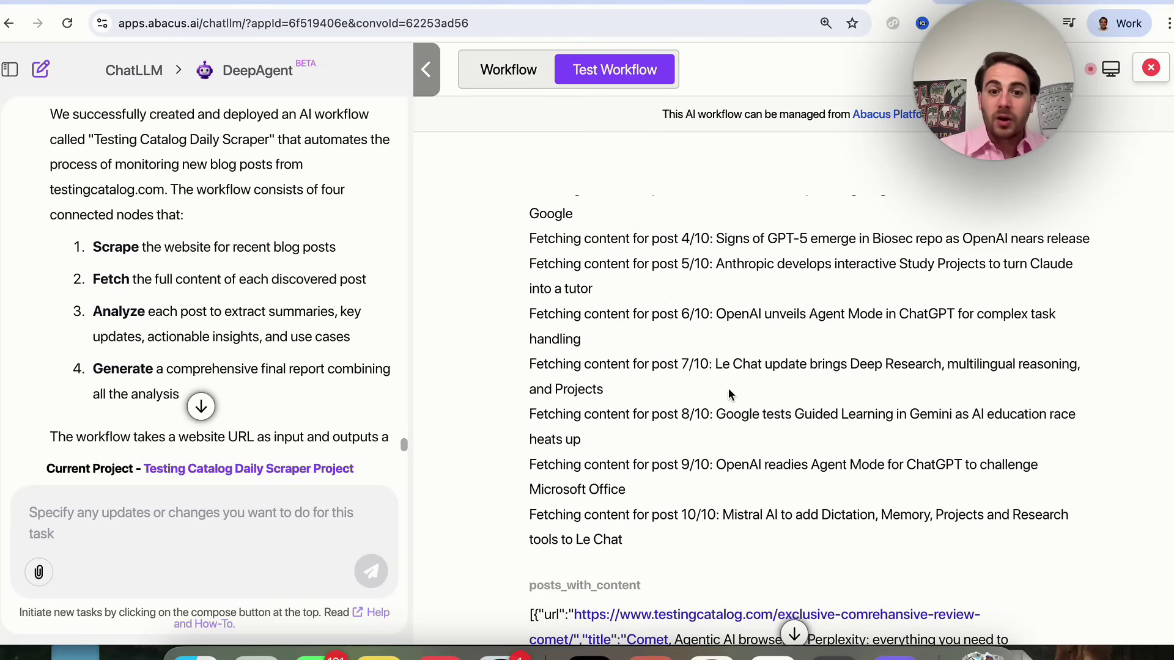
Scroll through the finished report, reviewing Mistral AI's insights and the Overall Analysis & Trends section.
{"action": "scroll", "coordinate": [726, 297], "scroll_direction": "up", "scroll_amount": 8}
{"action": "scroll", "coordinate": [726, 297], "scroll_direction": "up", "scroll_amount": 4}
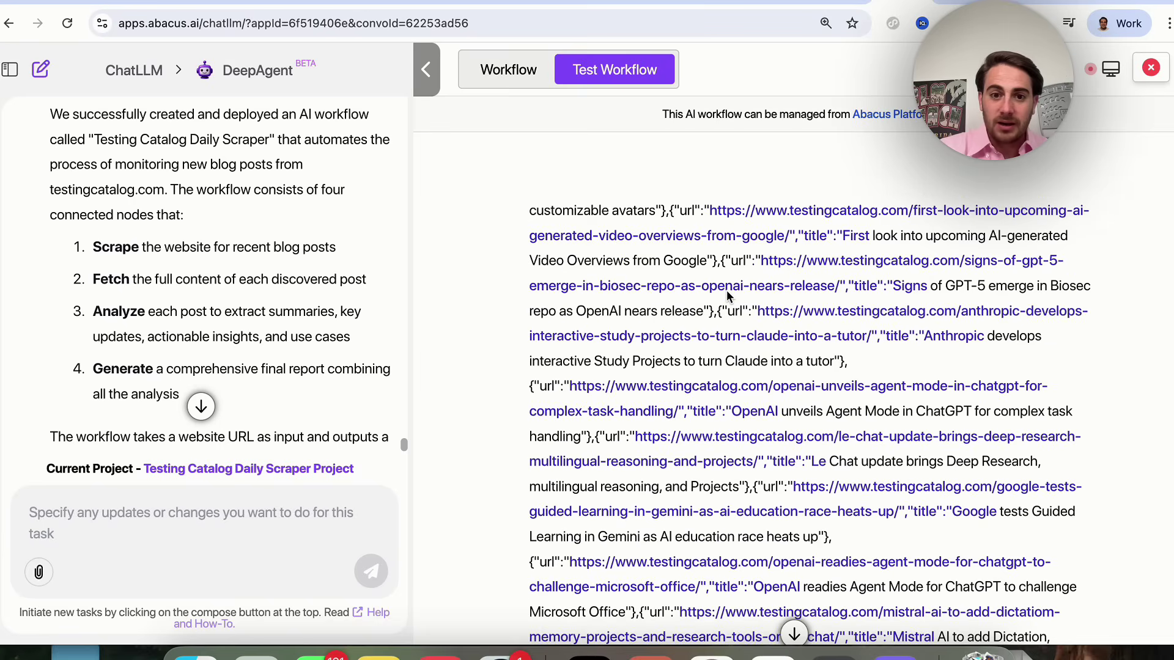
{"action": "scroll", "coordinate": [726, 297], "scroll_direction": "up", "scroll_amount": 3}
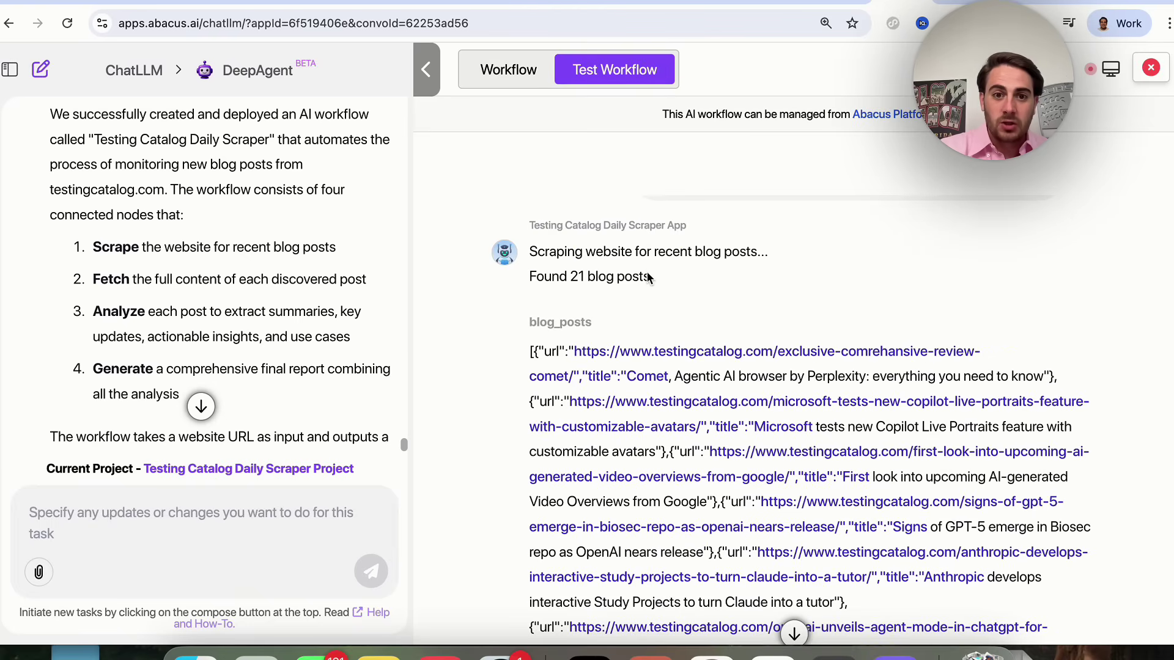
{"action": "scroll", "coordinate": [647, 276], "scroll_direction": "down", "scroll_amount": 7}
{"action": "scroll", "coordinate": [647, 275], "scroll_direction": "down", "scroll_amount": 8}
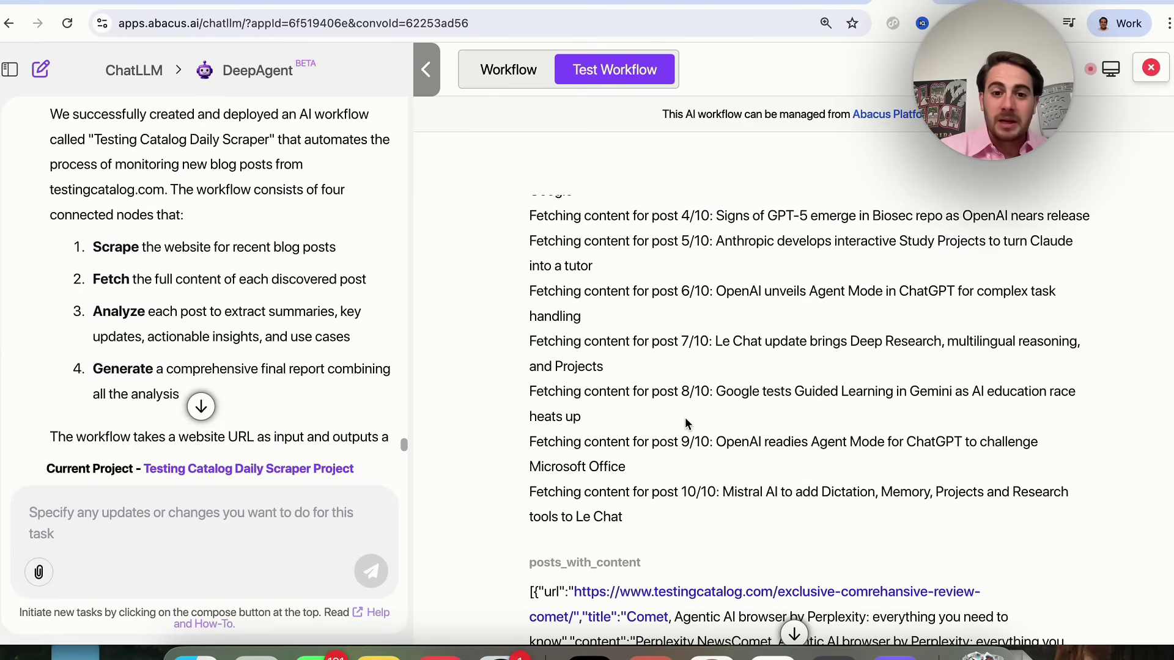
{"action": "scroll", "coordinate": [684, 417], "scroll_direction": "down", "scroll_amount": 10}
{"action": "scroll", "coordinate": [685, 417], "scroll_direction": "down", "scroll_amount": 5}
{"action": "scroll", "coordinate": [685, 417], "scroll_direction": "down", "scroll_amount": 2}
{"action": "scroll", "coordinate": [685, 417], "scroll_direction": "down", "scroll_amount": 10}
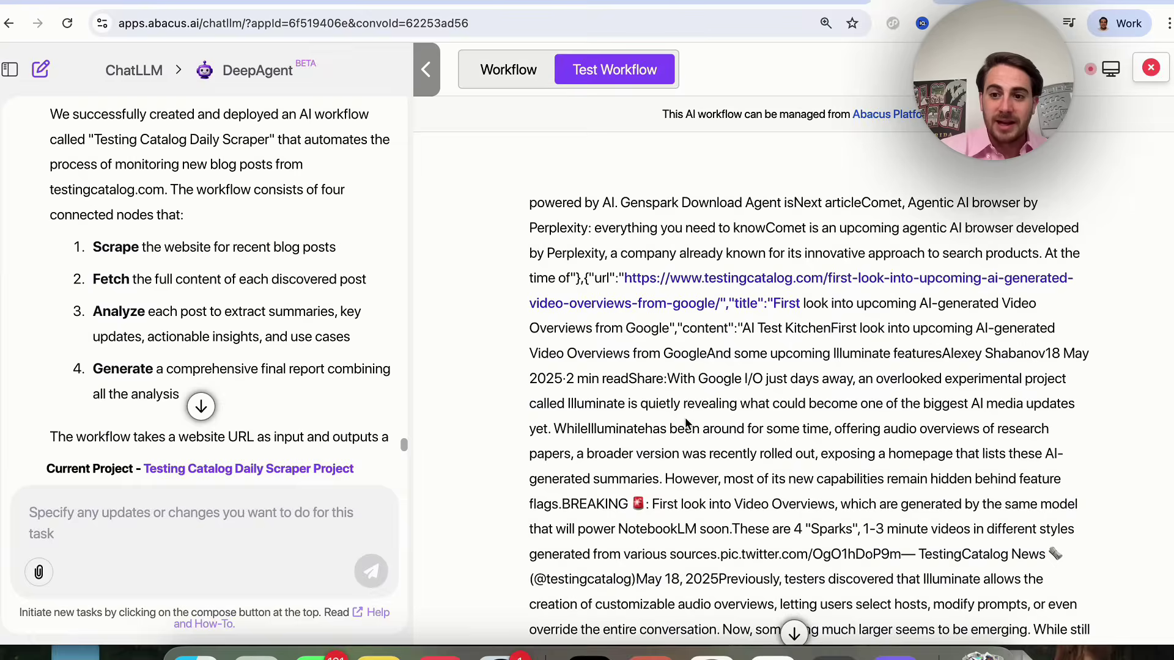
{"action": "scroll", "coordinate": [684, 417], "scroll_direction": "down", "scroll_amount": 10}
{"action": "scroll", "coordinate": [685, 417], "scroll_direction": "down", "scroll_amount": 10}
{"action": "scroll", "coordinate": [685, 417], "scroll_direction": "down", "scroll_amount": 10}
{"action": "scroll", "coordinate": [685, 417], "scroll_direction": "down", "scroll_amount": 10}
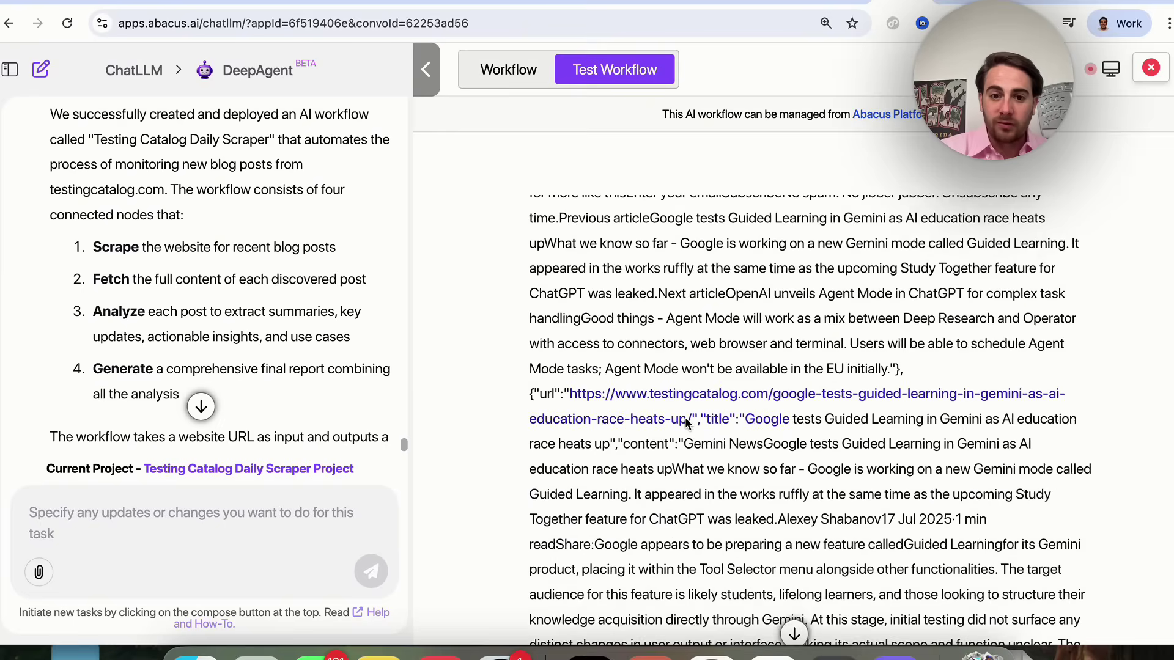
{"action": "scroll", "coordinate": [685, 417], "scroll_direction": "down", "scroll_amount": 10}
{"action": "scroll", "coordinate": [685, 417], "scroll_direction": "down", "scroll_amount": 10}
{"action": "scroll", "coordinate": [686, 418], "scroll_direction": "down", "scroll_amount": 10}
{"action": "scroll", "coordinate": [686, 419], "scroll_direction": "down", "scroll_amount": 5}
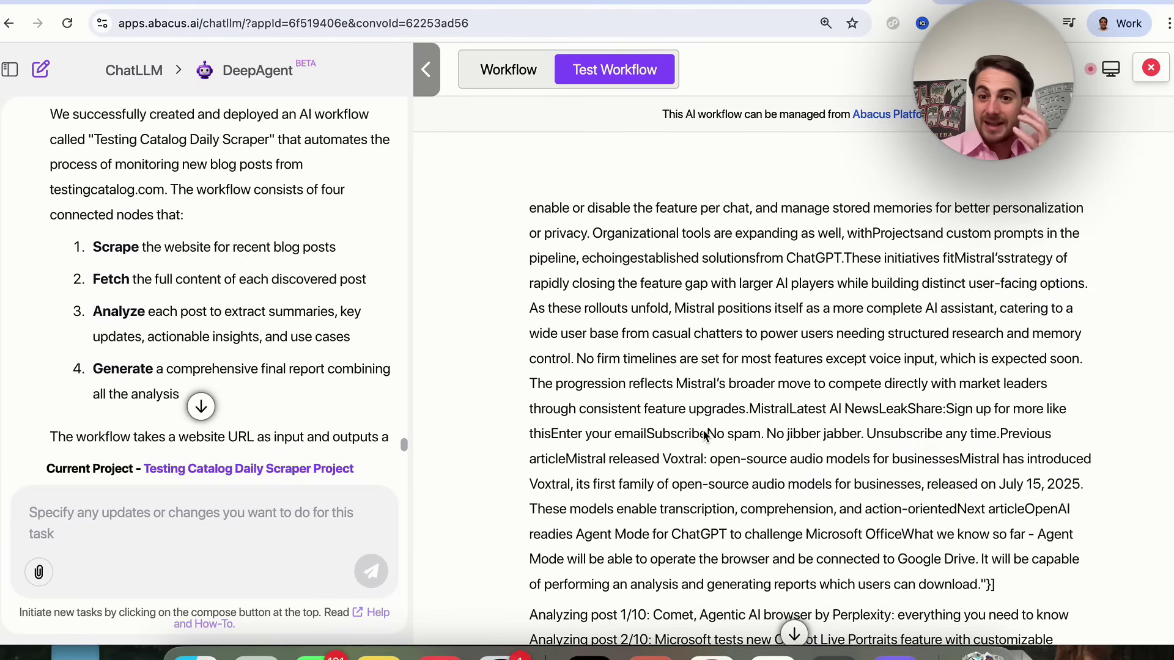
{"action": "scroll", "coordinate": [705, 435], "scroll_direction": "down", "scroll_amount": 2}
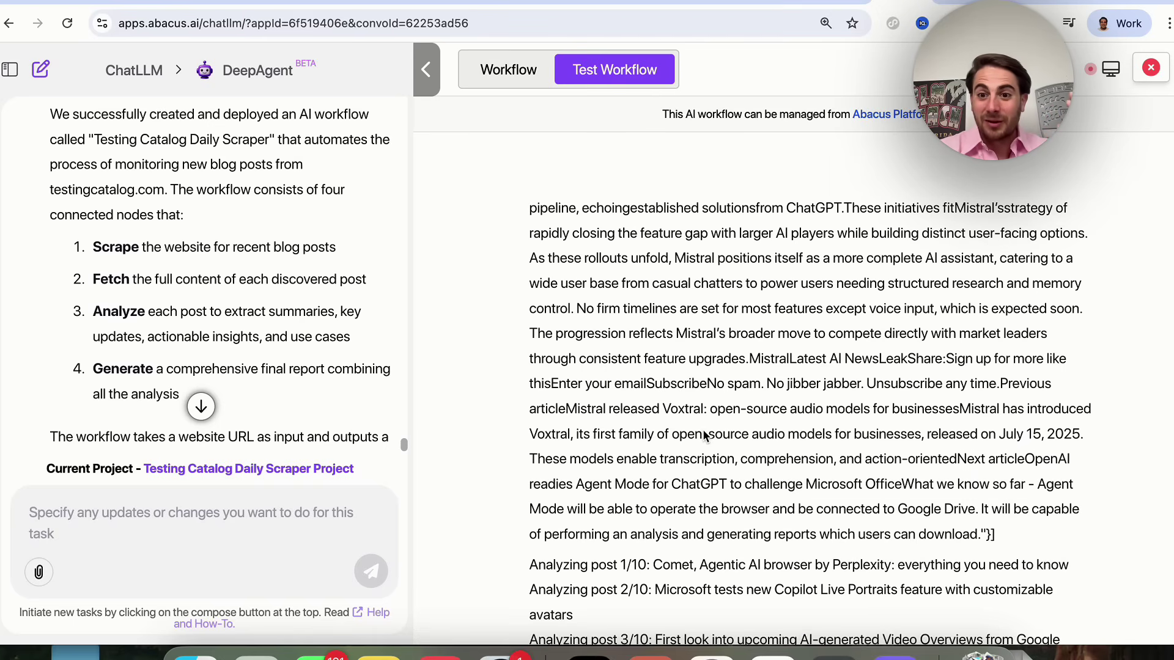
{"action": "scroll", "coordinate": [672, 446], "scroll_direction": "down", "scroll_amount": 2}
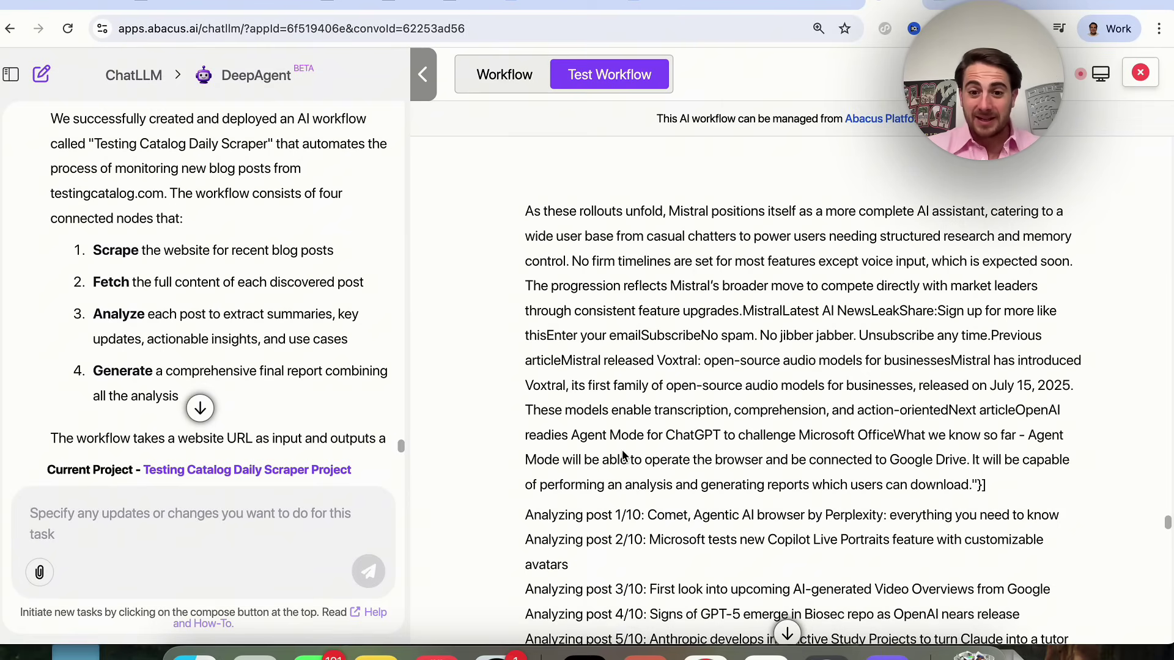
{"action": "scroll", "coordinate": [623, 456], "scroll_direction": "down", "scroll_amount": 3}
{"action": "scroll", "coordinate": [617, 452], "scroll_direction": "down", "scroll_amount": 2}
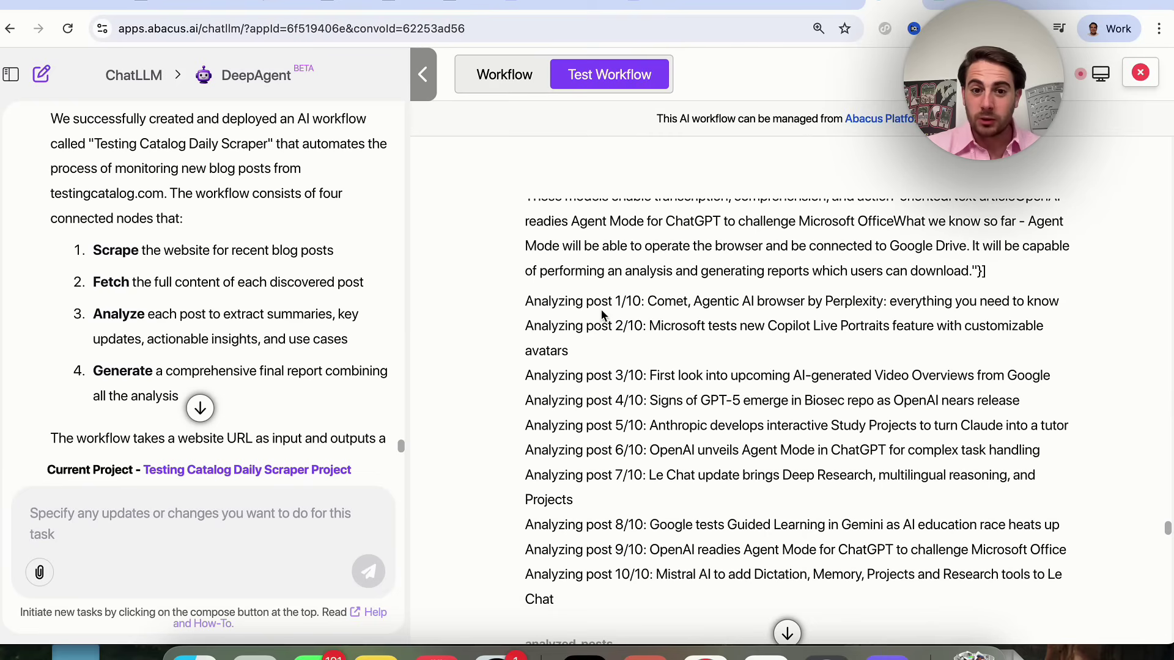
{"action": "scroll", "coordinate": [609, 537], "scroll_direction": "down", "scroll_amount": 3}
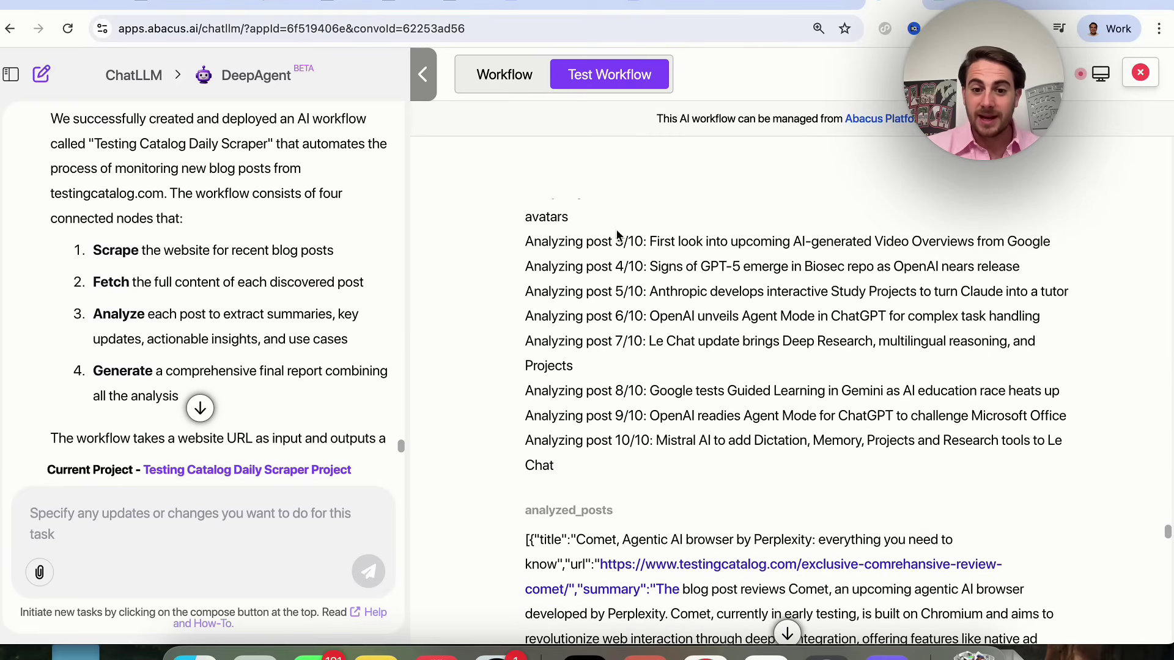
{"action": "scroll", "coordinate": [618, 235], "scroll_direction": "down", "scroll_amount": 3}
{"action": "scroll", "coordinate": [613, 450], "scroll_direction": "down", "scroll_amount": 7}
{"action": "scroll", "coordinate": [613, 450], "scroll_direction": "down", "scroll_amount": 6}
{"action": "scroll", "coordinate": [613, 450], "scroll_direction": "down", "scroll_amount": 7}
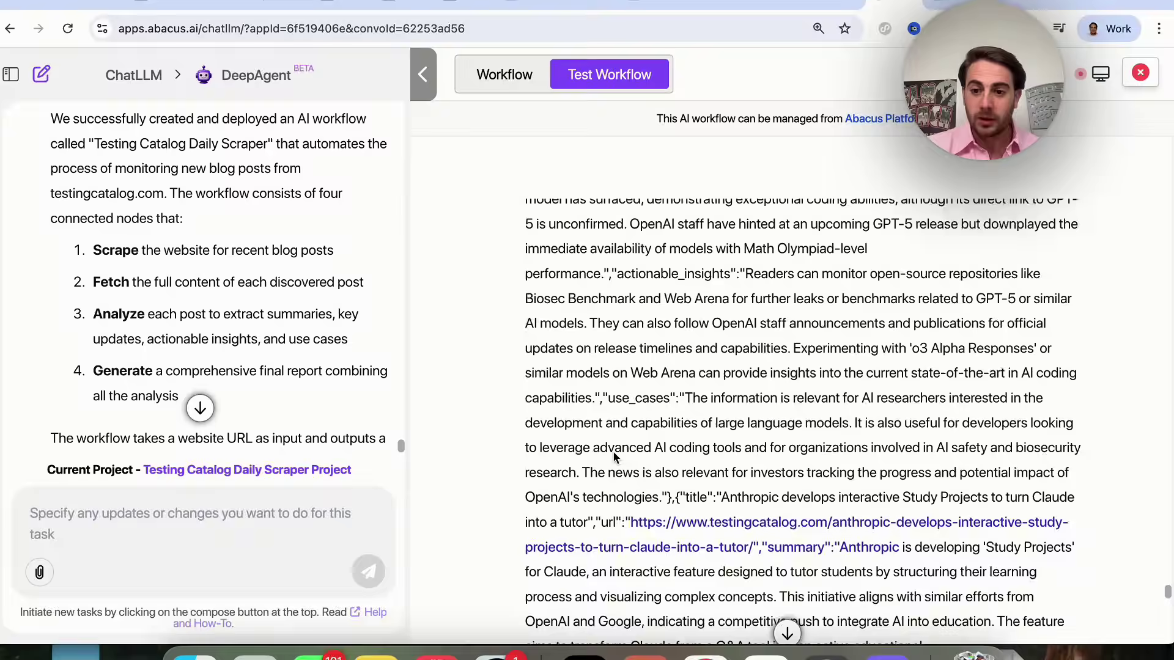
{"action": "scroll", "coordinate": [614, 457], "scroll_direction": "down", "scroll_amount": 5}
{"action": "scroll", "coordinate": [614, 457], "scroll_direction": "down", "scroll_amount": 5}
{"action": "scroll", "coordinate": [614, 457], "scroll_direction": "down", "scroll_amount": 5}
{"action": "scroll", "coordinate": [615, 457], "scroll_direction": "down", "scroll_amount": 5}
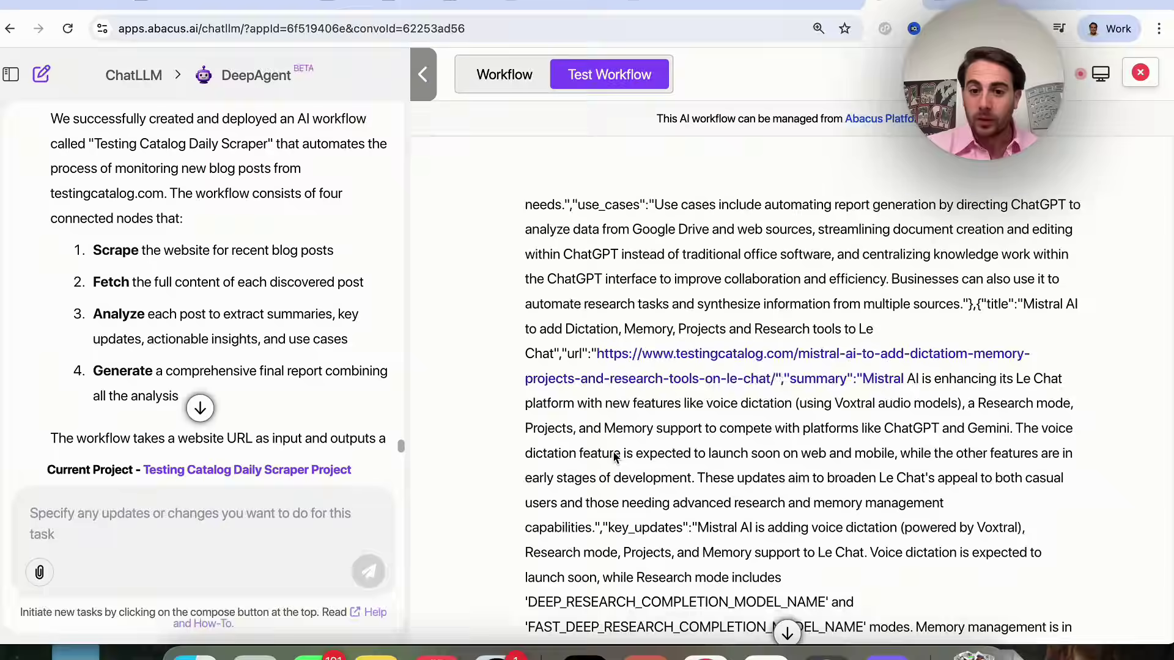
{"action": "scroll", "coordinate": [614, 457], "scroll_direction": "down", "scroll_amount": 5}
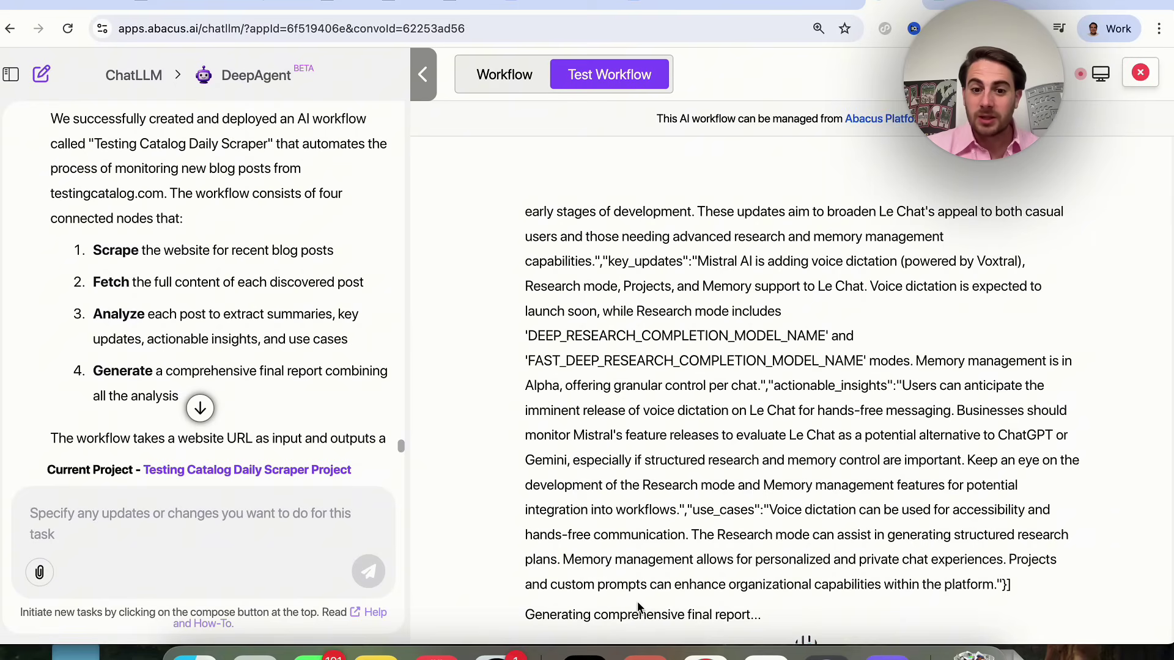
{"action": "scroll", "coordinate": [619, 602], "scroll_direction": "down", "scroll_amount": 3}
{"action": "scroll", "coordinate": [630, 465], "scroll_direction": "down", "scroll_amount": 10}
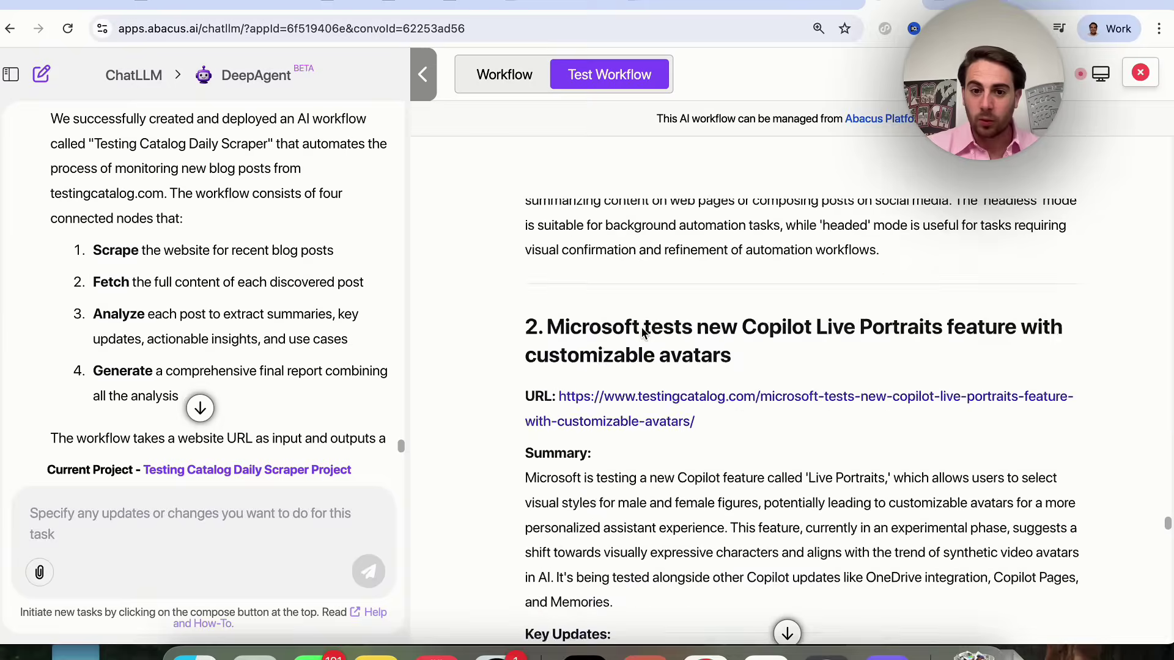
{"action": "scroll", "coordinate": [642, 333], "scroll_direction": "down", "scroll_amount": 10}
{"action": "scroll", "coordinate": [642, 333], "scroll_direction": "up", "scroll_amount": 8}
{"action": "scroll", "coordinate": [642, 333], "scroll_direction": "up", "scroll_amount": 4}
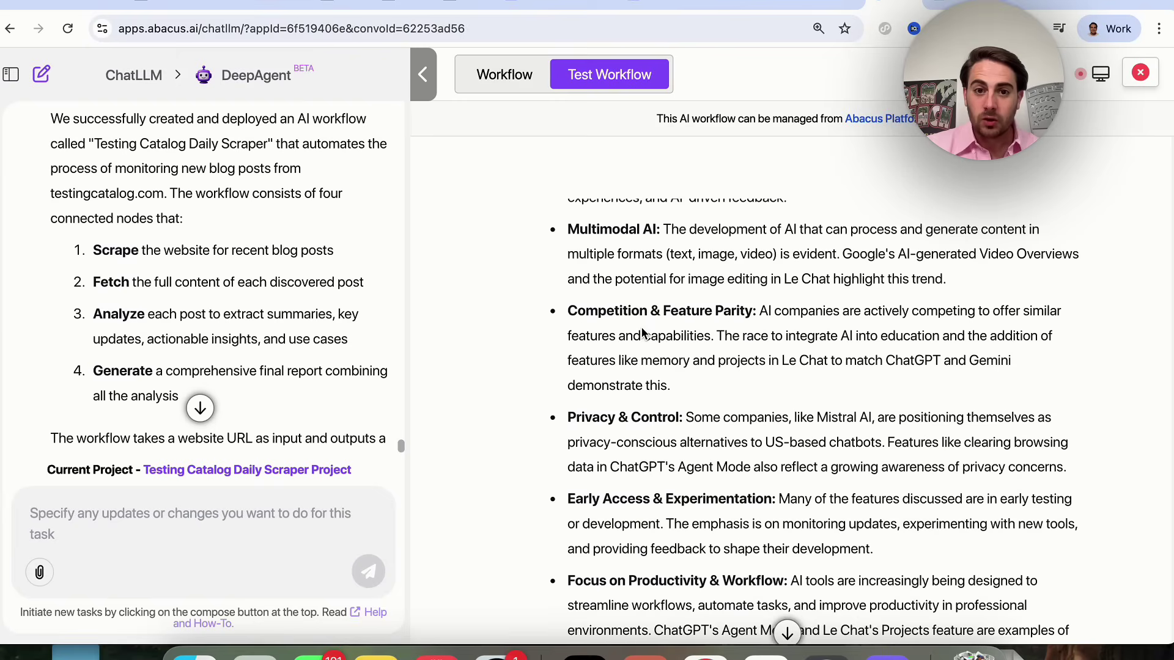
{"action": "scroll", "coordinate": [642, 333], "scroll_direction": "up", "scroll_amount": 5}
{"action": "scroll", "coordinate": [642, 333], "scroll_direction": "up", "scroll_amount": 5}
{"action": "scroll", "coordinate": [642, 334], "scroll_direction": "up", "scroll_amount": 1}
{"action": "scroll", "coordinate": [642, 333], "scroll_direction": "up", "scroll_amount": 6}
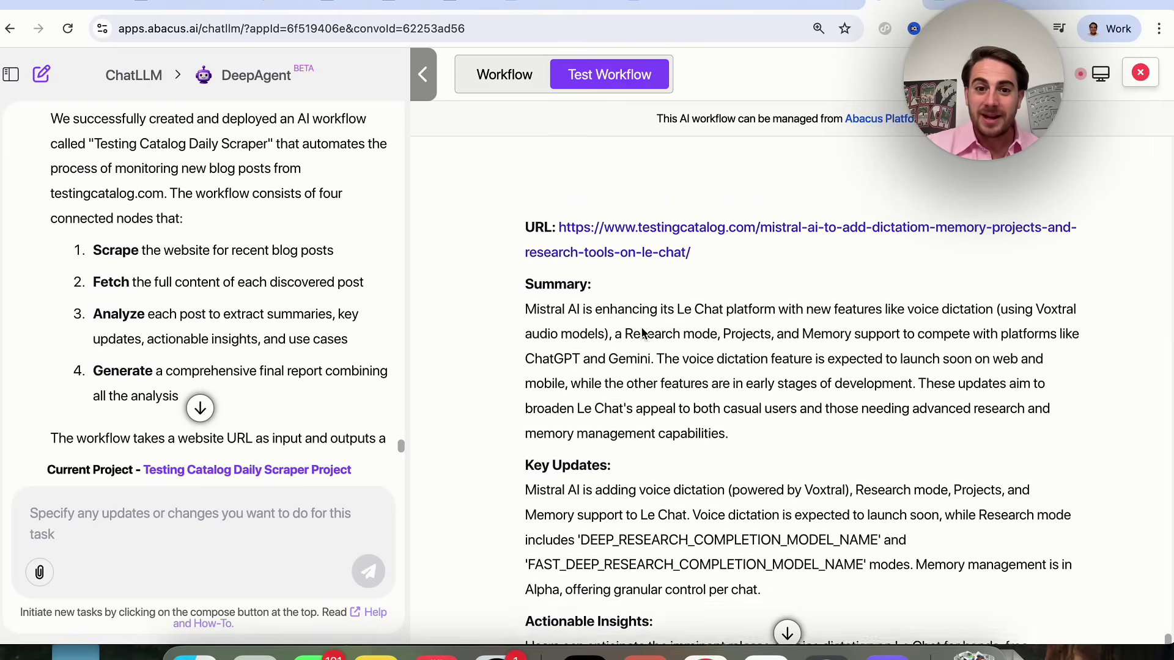
{"action": "scroll", "coordinate": [642, 333], "scroll_direction": "up", "scroll_amount": 7}
{"action": "scroll", "coordinate": [642, 334], "scroll_direction": "down", "scroll_amount": 5}
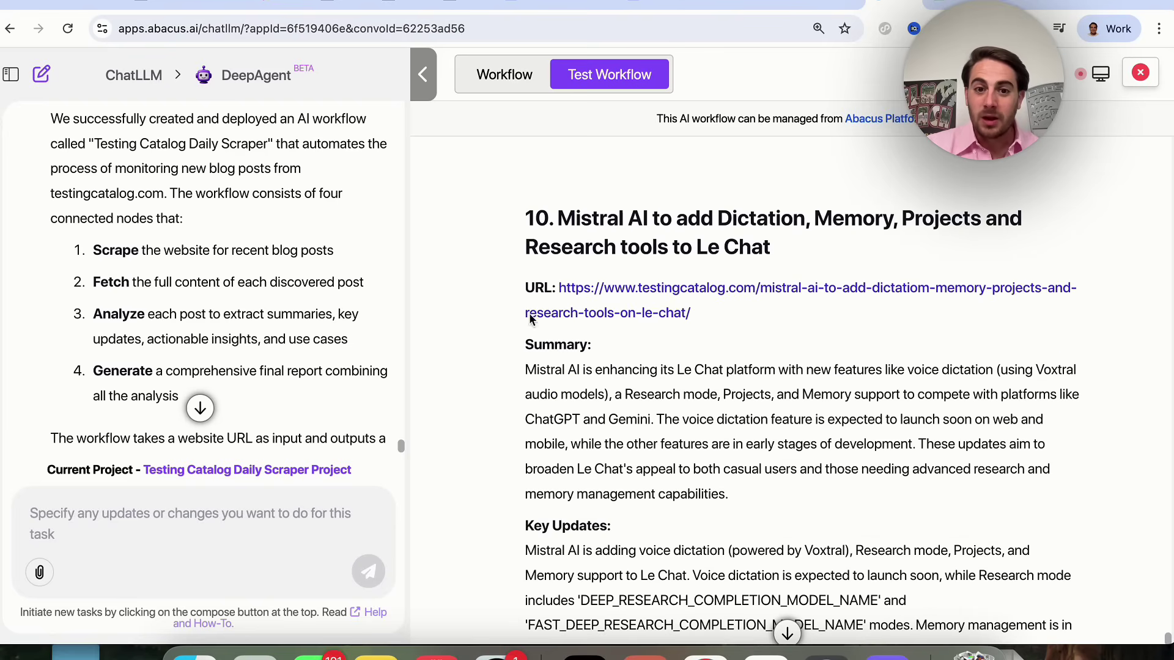
{"action": "scroll", "coordinate": [617, 396], "scroll_direction": "down", "scroll_amount": 2}
{"action": "scroll", "coordinate": [612, 390], "scroll_direction": "down", "scroll_amount": 2}
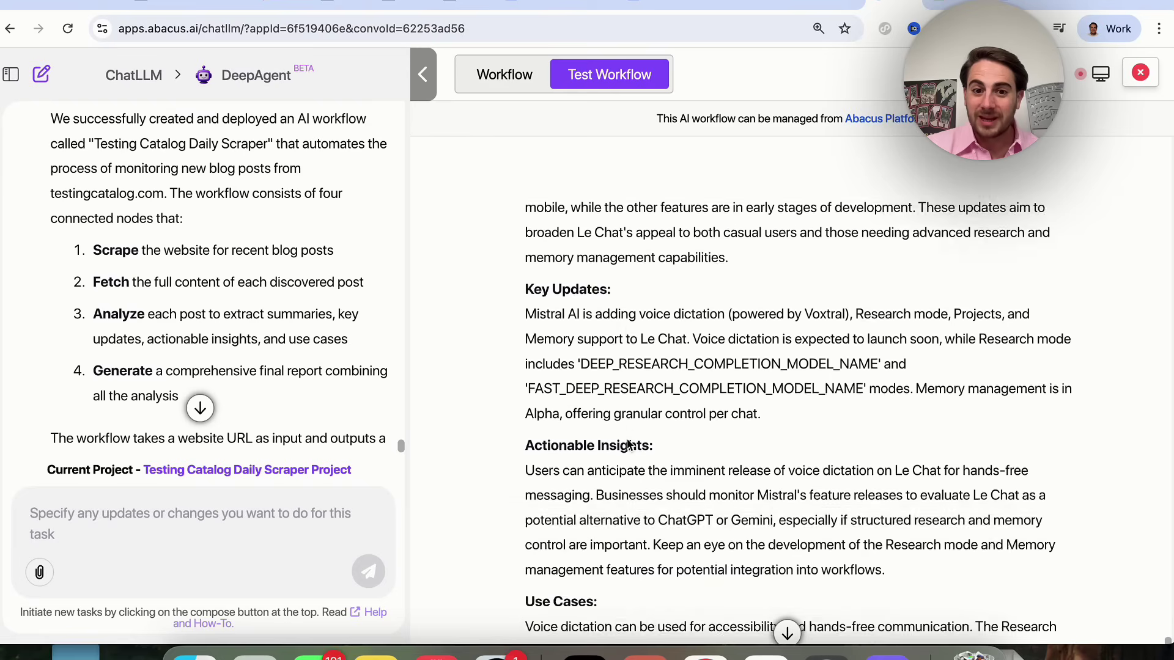
{"action": "scroll", "coordinate": [610, 364], "scroll_direction": "down", "scroll_amount": 2}
{"action": "scroll", "coordinate": [599, 422], "scroll_direction": "down", "scroll_amount": 1}
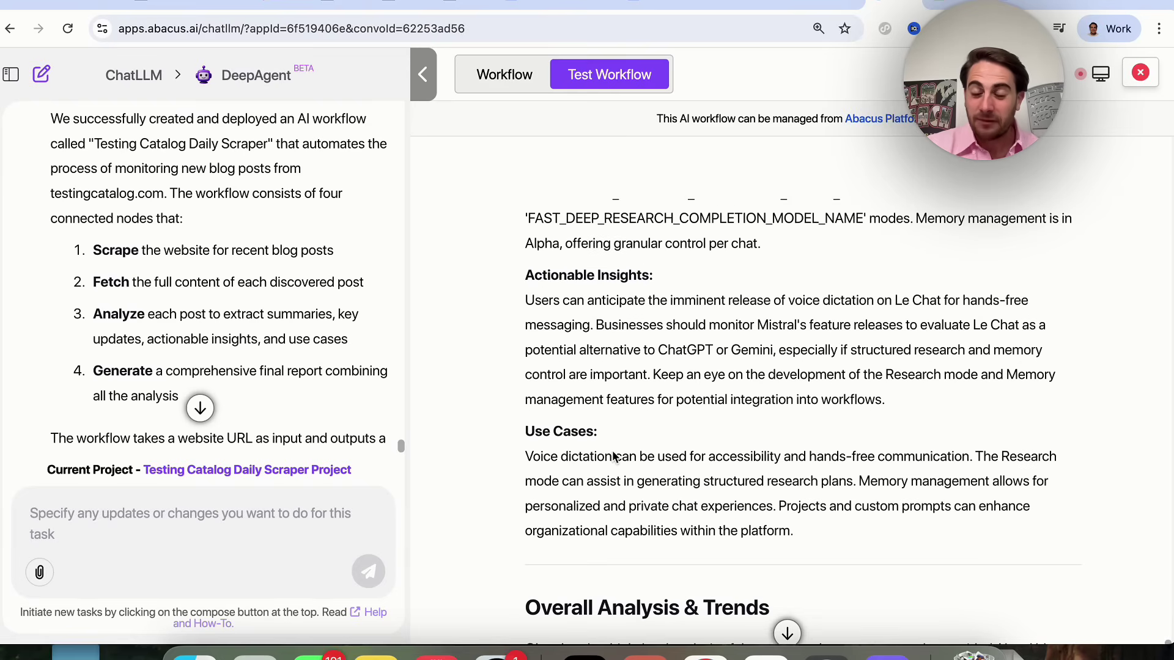
{"action": "scroll", "coordinate": [615, 458], "scroll_direction": "up", "scroll_amount": 6}
{"action": "scroll", "coordinate": [615, 457], "scroll_direction": "up", "scroll_amount": 1}
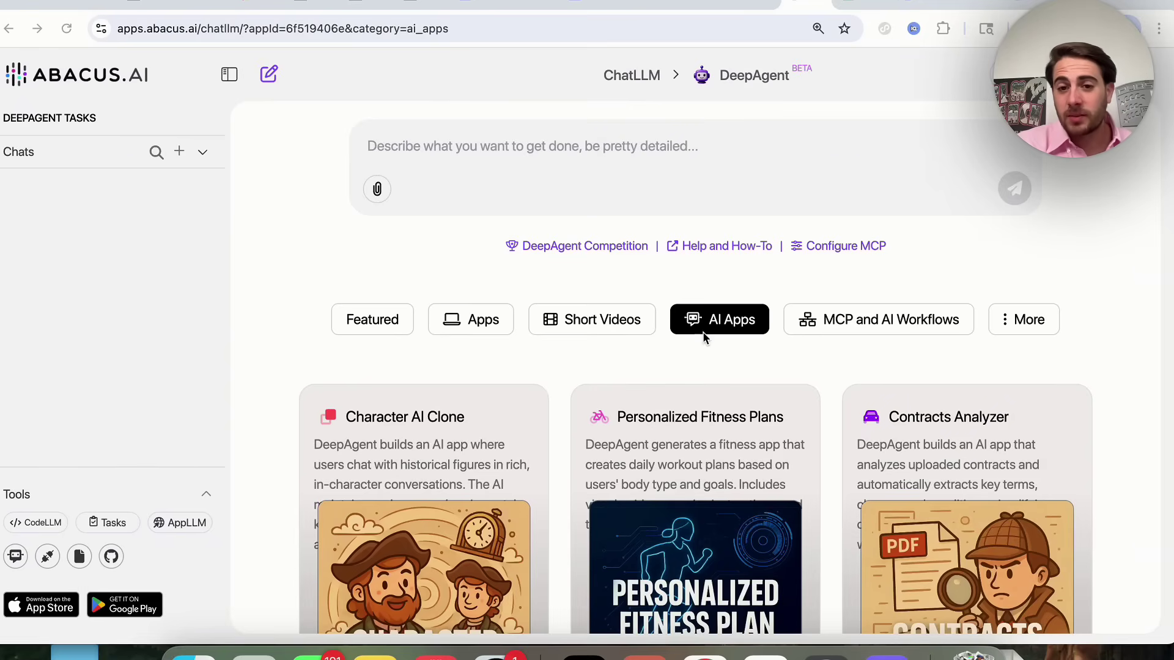
Browse the AI Apps example cards and open the Personalized Fitness Plans example.
{"action": "scroll", "coordinate": [693, 328], "scroll_direction": "down", "scroll_amount": 2}
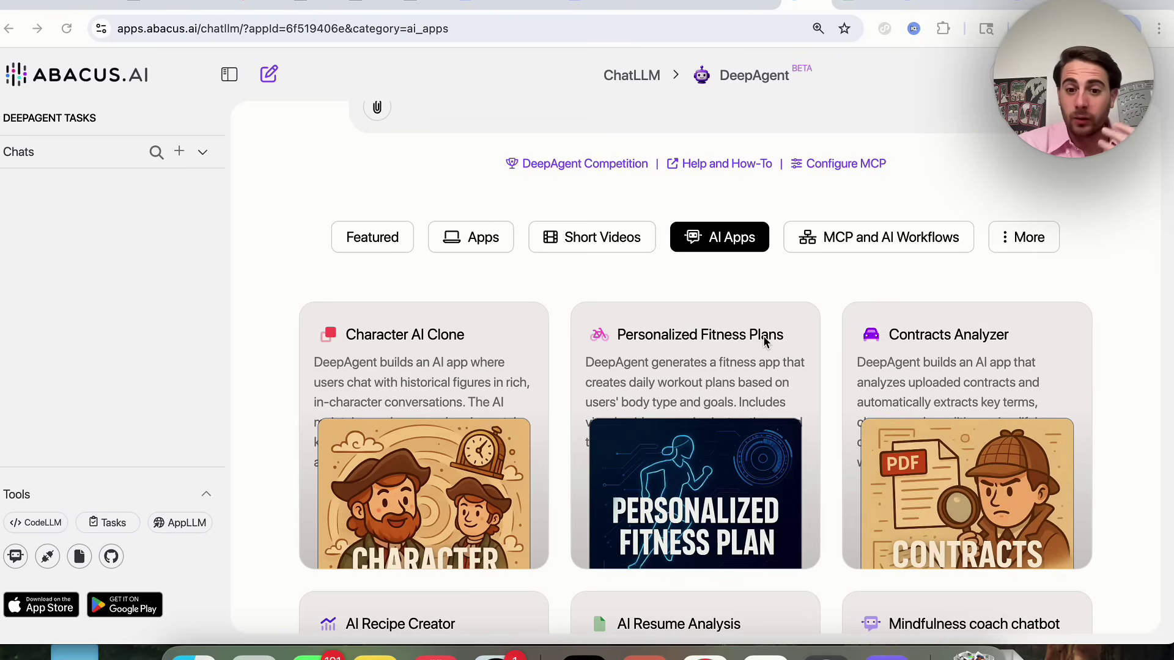
{"action": "scroll", "coordinate": [693, 328], "scroll_direction": "down", "scroll_amount": 3}
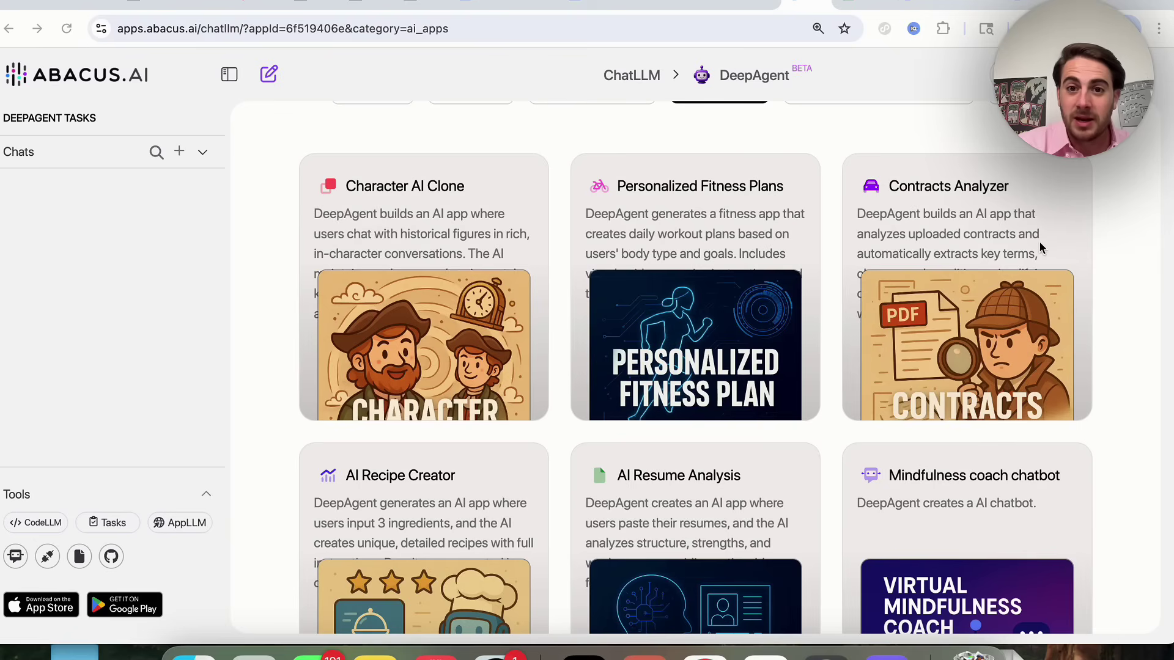
{"action": "scroll", "coordinate": [672, 460], "scroll_direction": "down", "scroll_amount": 5}
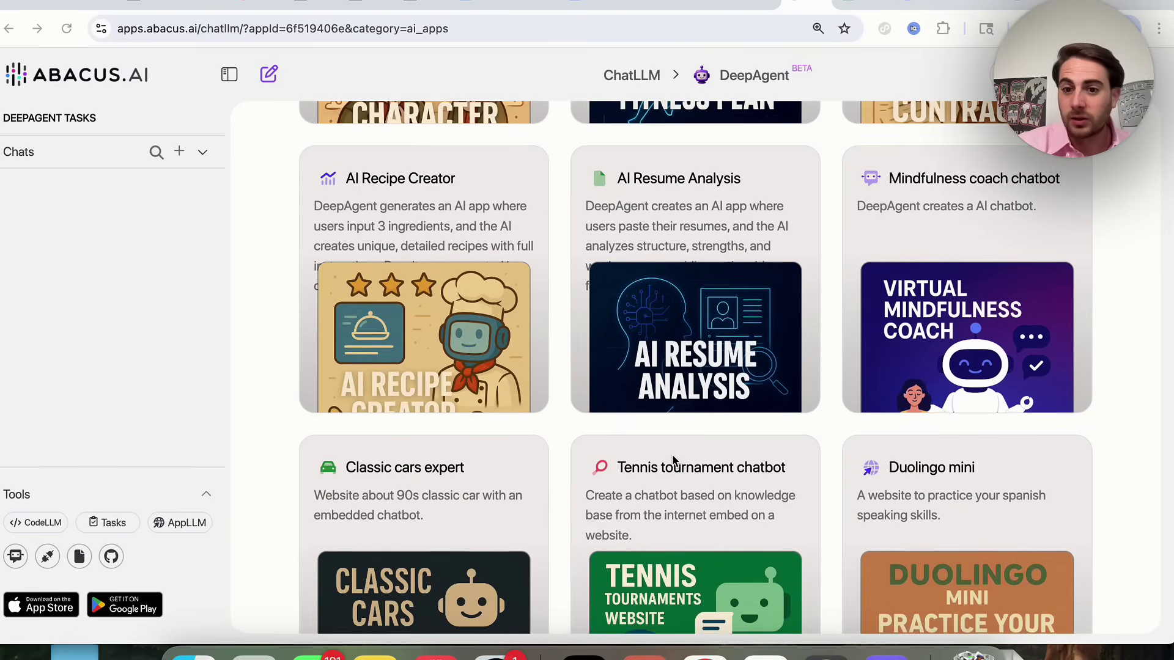
{"action": "scroll", "coordinate": [672, 460], "scroll_direction": "up", "scroll_amount": 1}
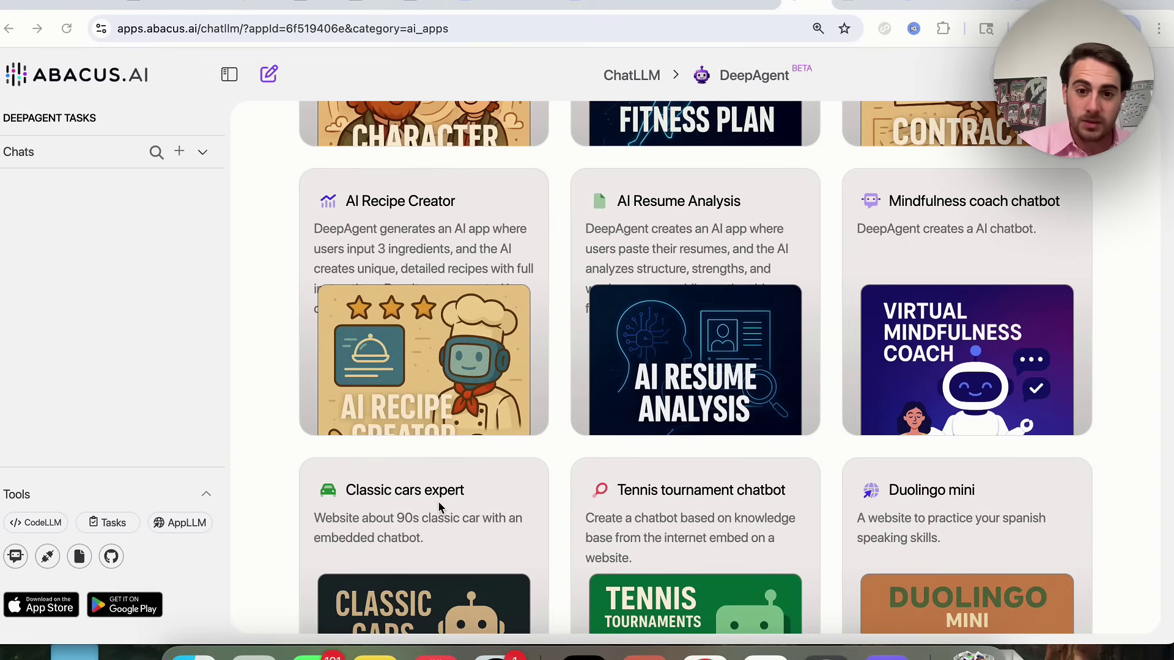
{"action": "scroll", "coordinate": [689, 511], "scroll_direction": "down", "scroll_amount": 4}
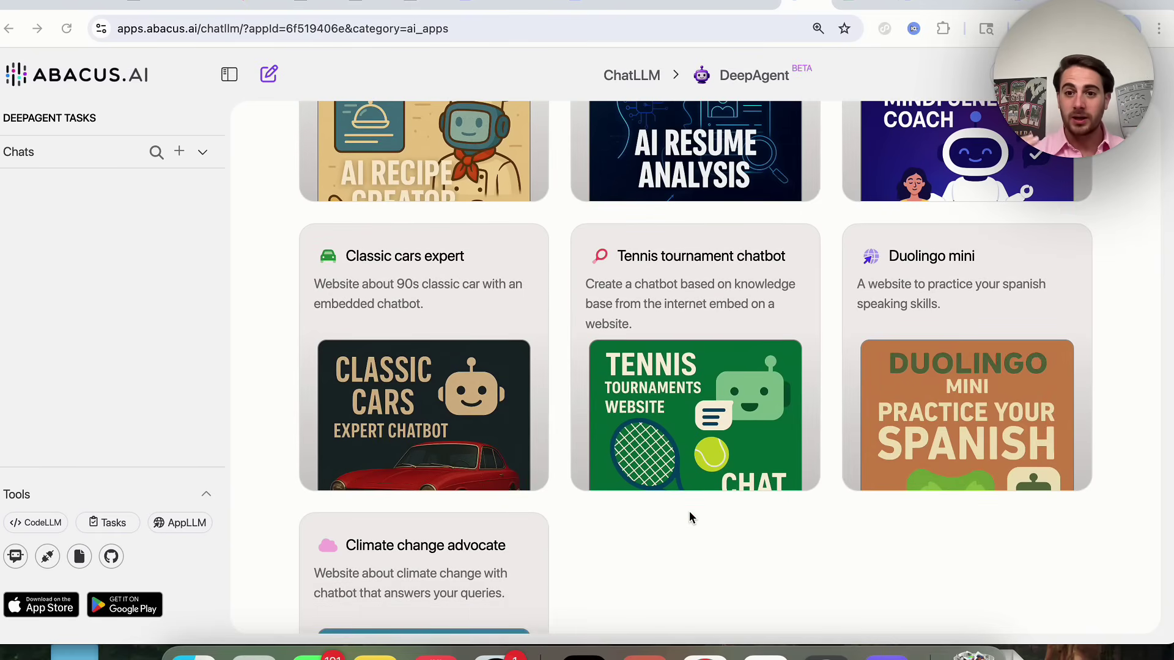
{"action": "scroll", "coordinate": [689, 512], "scroll_direction": "up", "scroll_amount": 10}
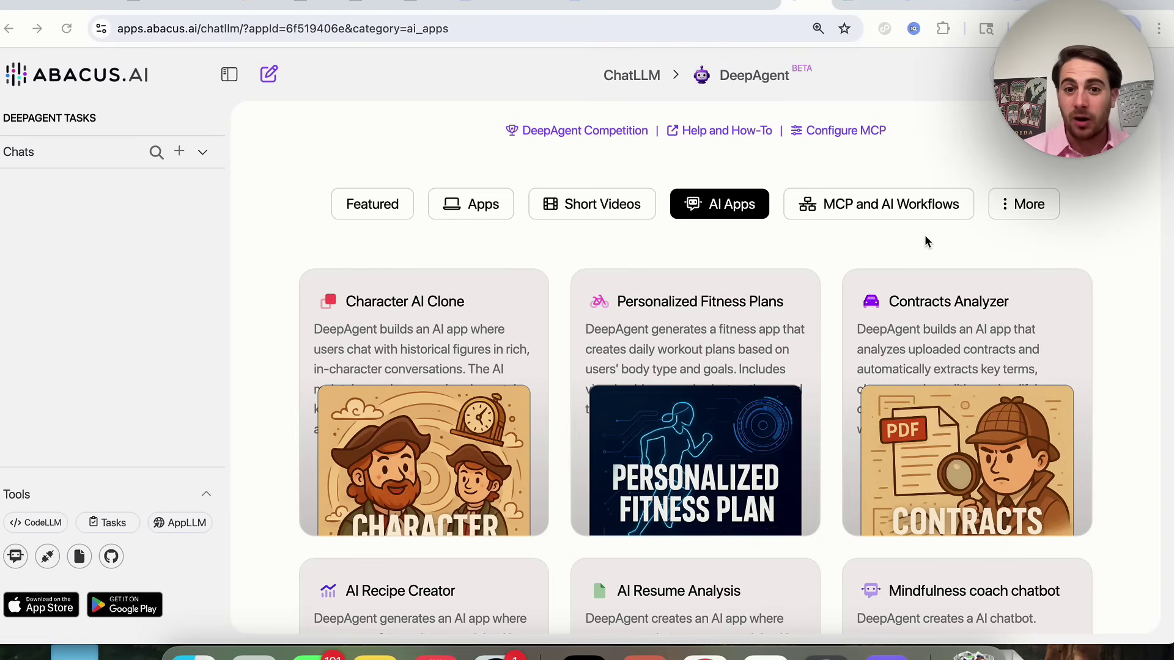
{"action": "scroll", "coordinate": [925, 242], "scroll_direction": "down", "scroll_amount": 2}
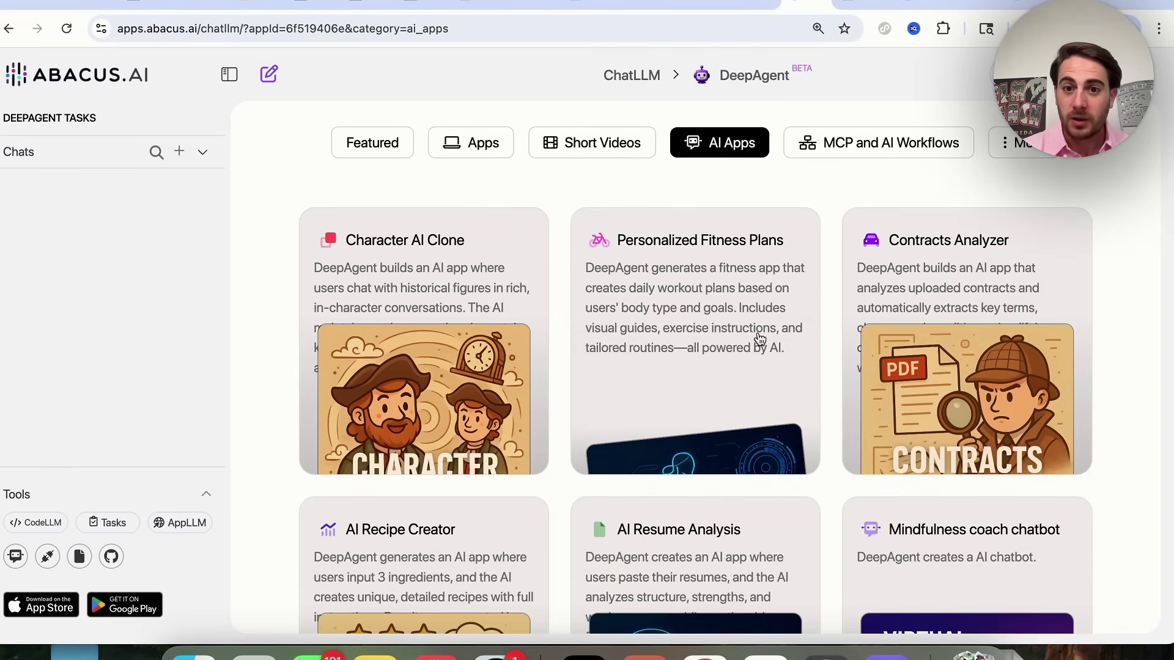
{"action": "scroll", "coordinate": [691, 299], "scroll_direction": "down", "scroll_amount": 3}
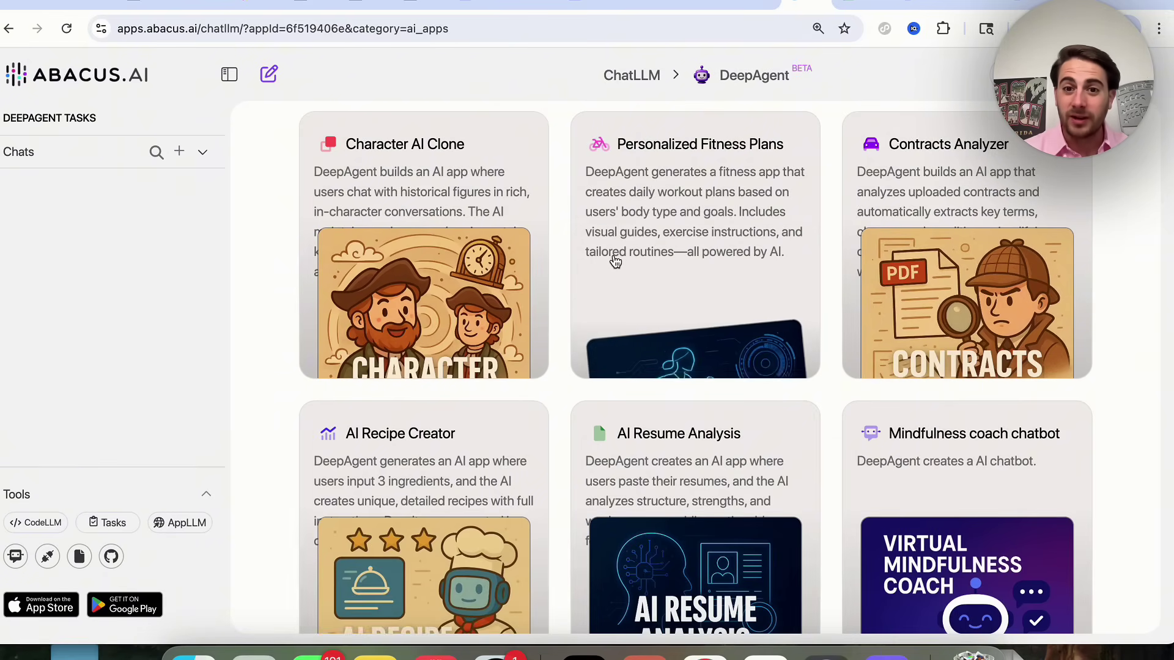
{"action": "scroll", "coordinate": [614, 261], "scroll_direction": "down", "scroll_amount": 2}
{"action": "scroll", "coordinate": [608, 388], "scroll_direction": "down", "scroll_amount": 2}
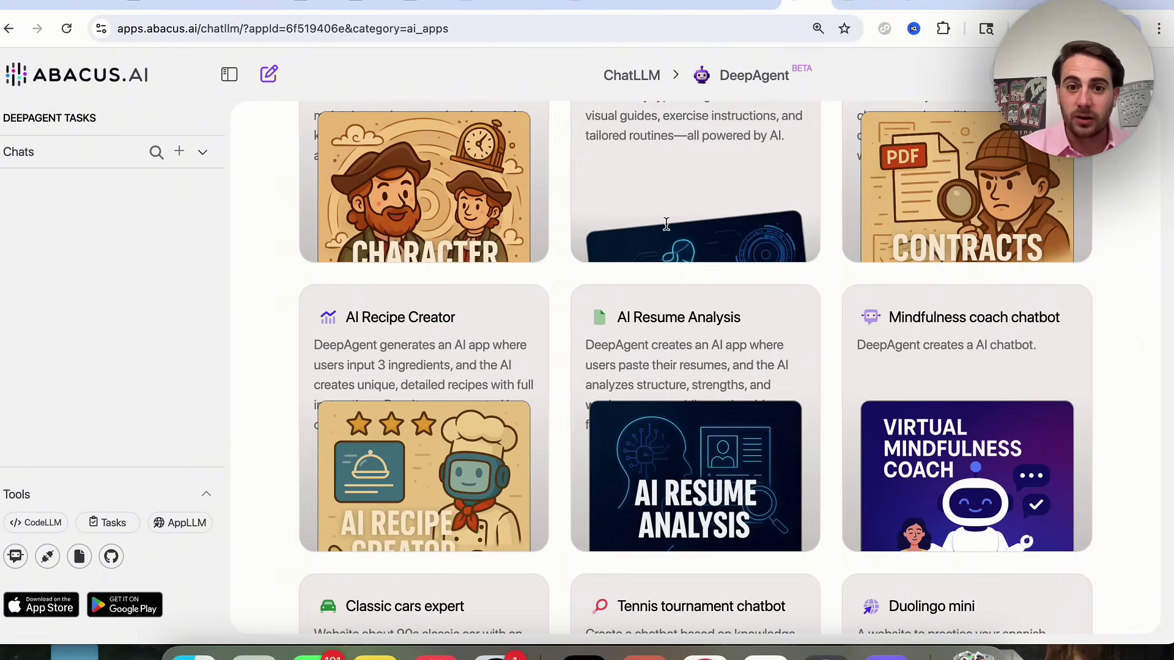
{"action": "left_click", "coordinate": [666, 224]}
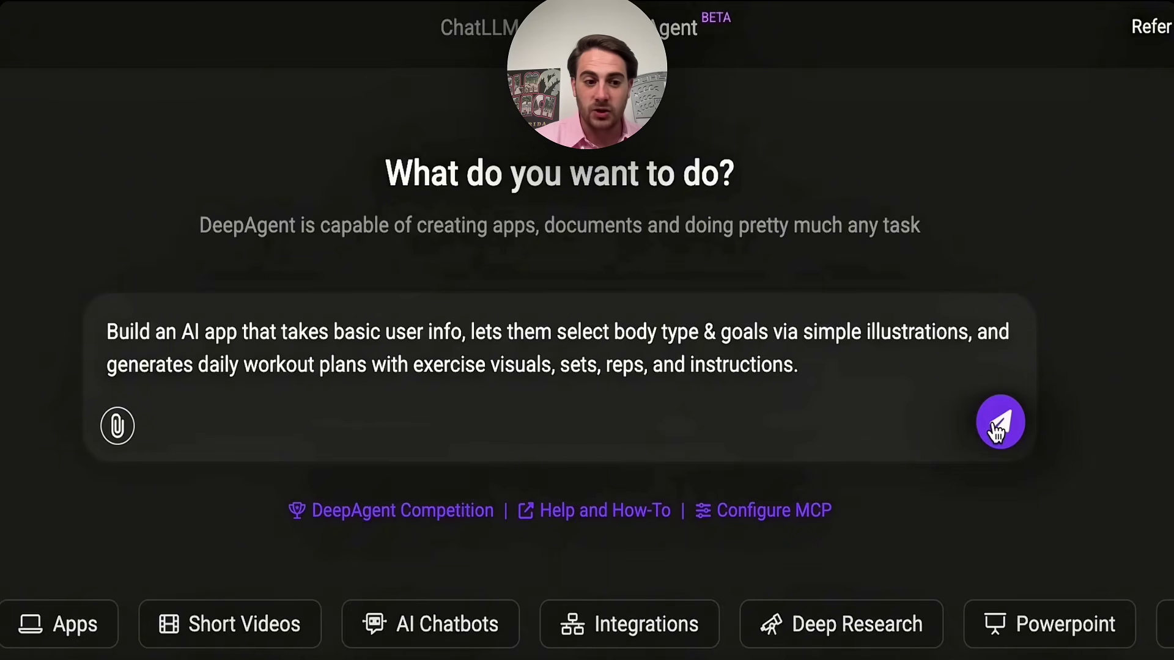
Submit the fitness app request, then in the deployed app enter 28 and choose Intermediate level.
{"action": "left_click", "coordinate": [997, 432]}
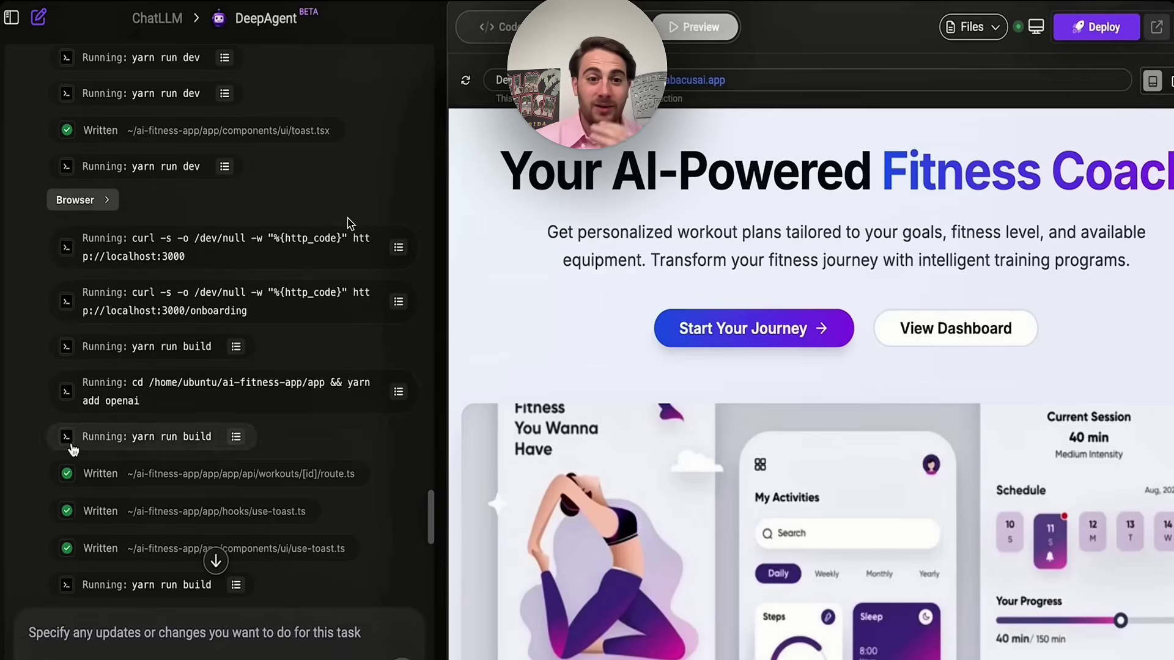
{"action": "scroll", "coordinate": [11, 484], "scroll_direction": "down", "scroll_amount": 10}
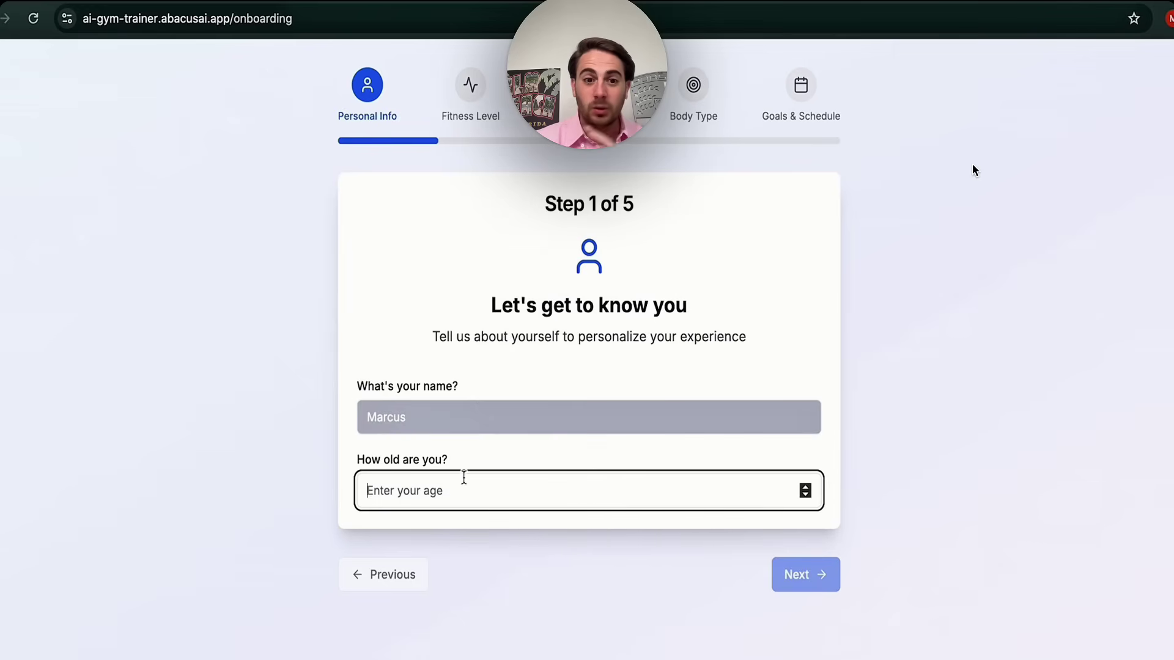
{"action": "type", "text": "28"}
{"action": "left_click", "coordinate": [806, 575]}
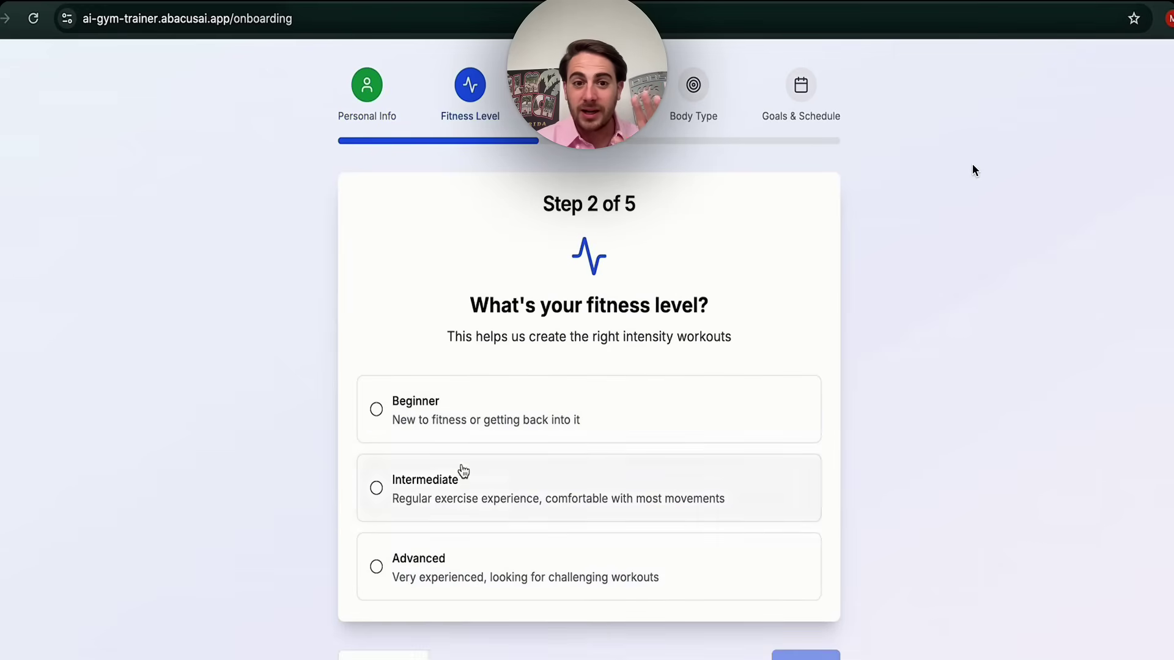
{"action": "left_click", "coordinate": [461, 474]}
{"action": "left_click", "coordinate": [804, 653]}
Choose bodyweight-only equipment, a 30-minute workout duration and the Slim body type.
{"action": "left_click", "coordinate": [382, 551]}
{"action": "left_click", "coordinate": [587, 421]}
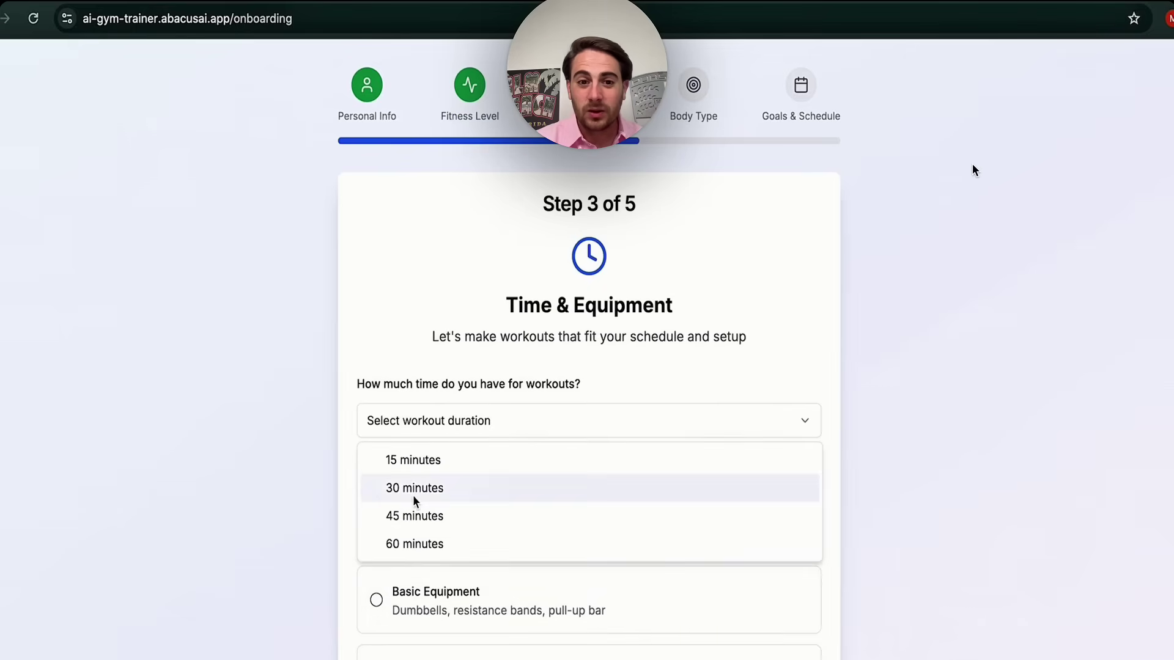
{"action": "left_click", "coordinate": [485, 519]}
{"action": "left_click", "coordinate": [805, 649]}
{"action": "left_click", "coordinate": [430, 404]}
{"action": "left_click", "coordinate": [794, 603]}
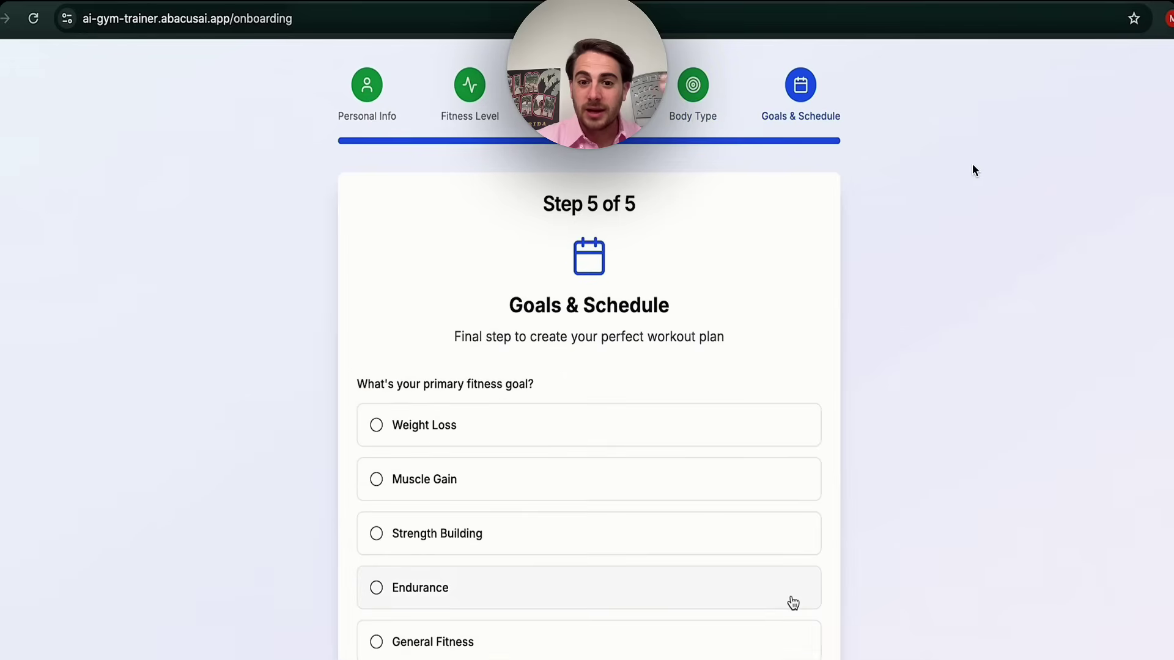
Set Strength Building as the primary goal, pick training days per week, and create the plan.
{"action": "left_click", "coordinate": [422, 538]}
{"action": "scroll", "coordinate": [416, 581], "scroll_direction": "down", "scroll_amount": 1}
{"action": "left_click", "coordinate": [414, 636]}
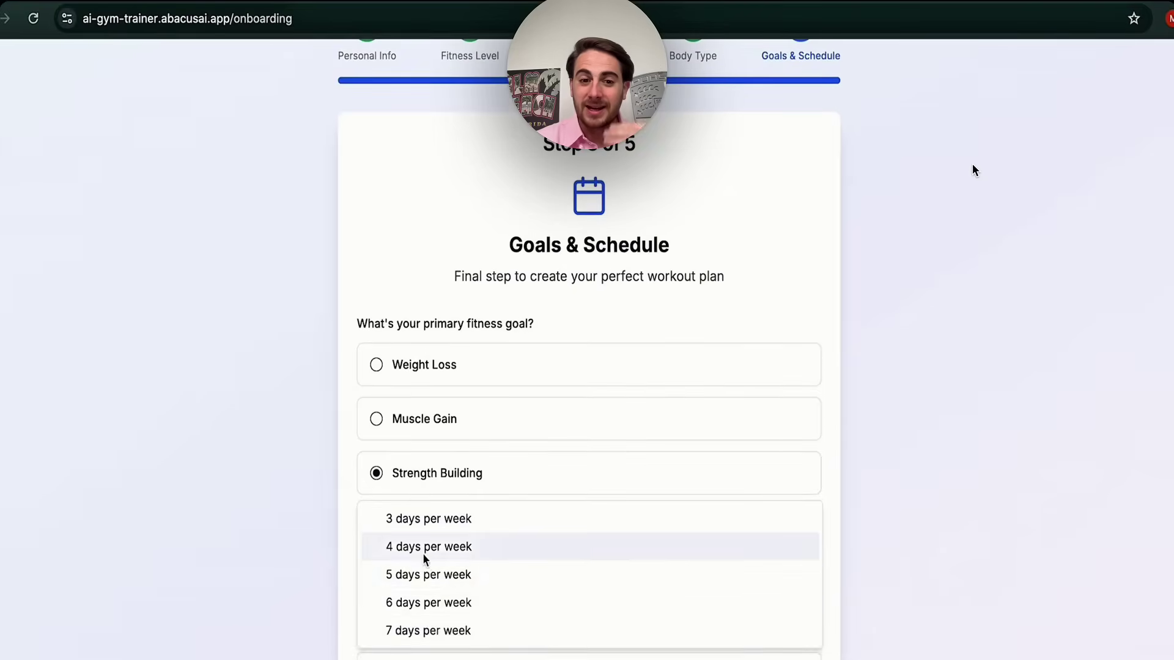
{"action": "left_click", "coordinate": [424, 546]}
{"action": "left_click", "coordinate": [654, 517]}
Generate the 30-minute Strength Workout and view the Forward Lunge exercise details.
{"action": "left_click", "coordinate": [480, 506]}
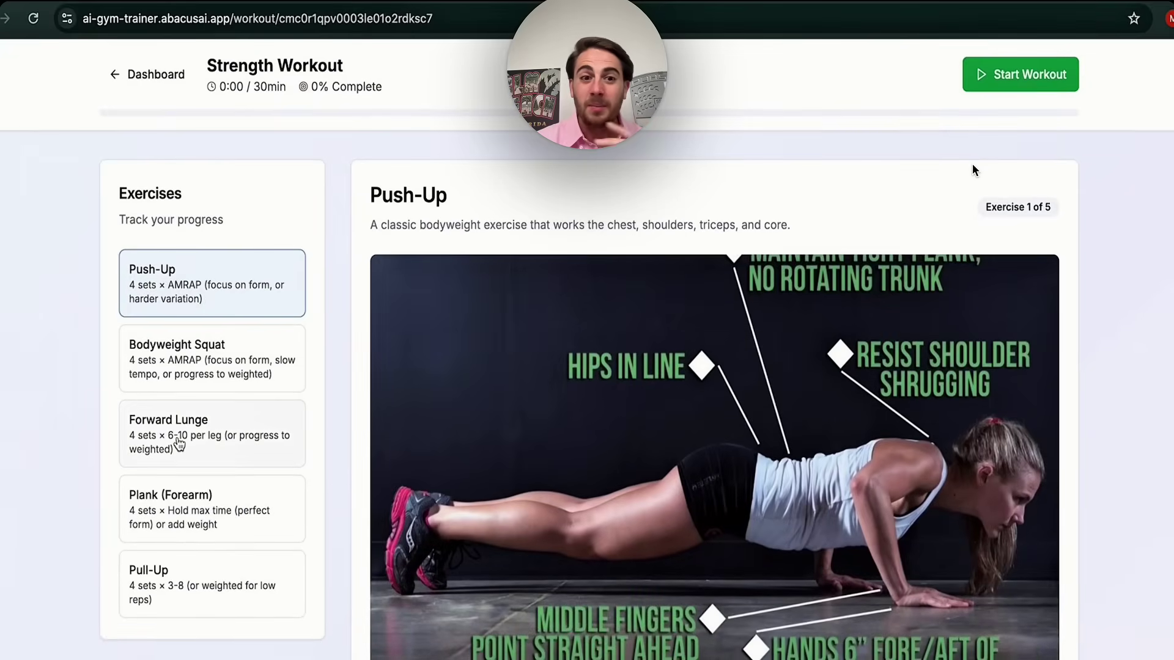
{"action": "left_click", "coordinate": [178, 446]}
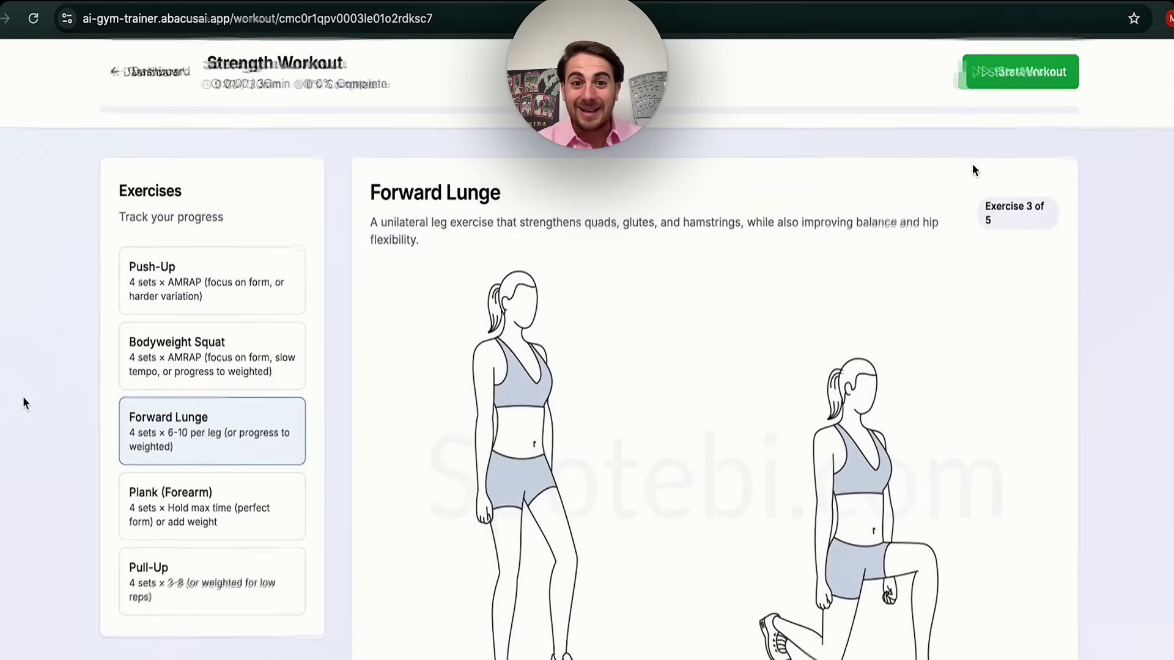
{"action": "scroll", "coordinate": [28, 400], "scroll_direction": "down", "scroll_amount": 7}
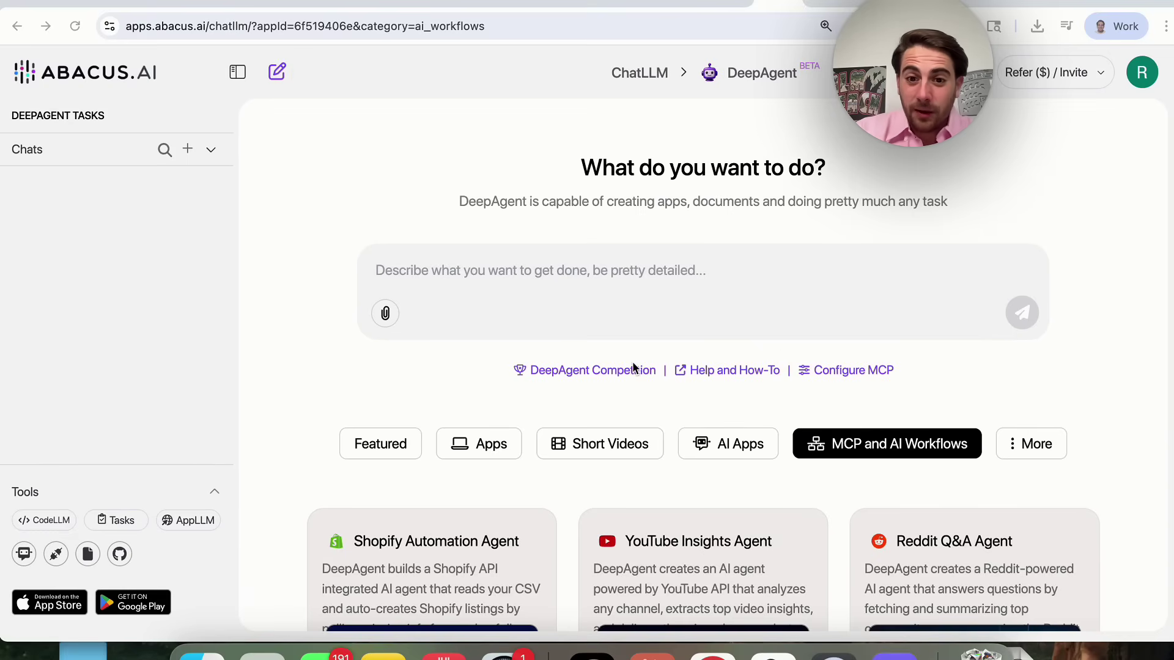
{"action": "scroll", "coordinate": [625, 350], "scroll_direction": "down", "scroll_amount": 3}
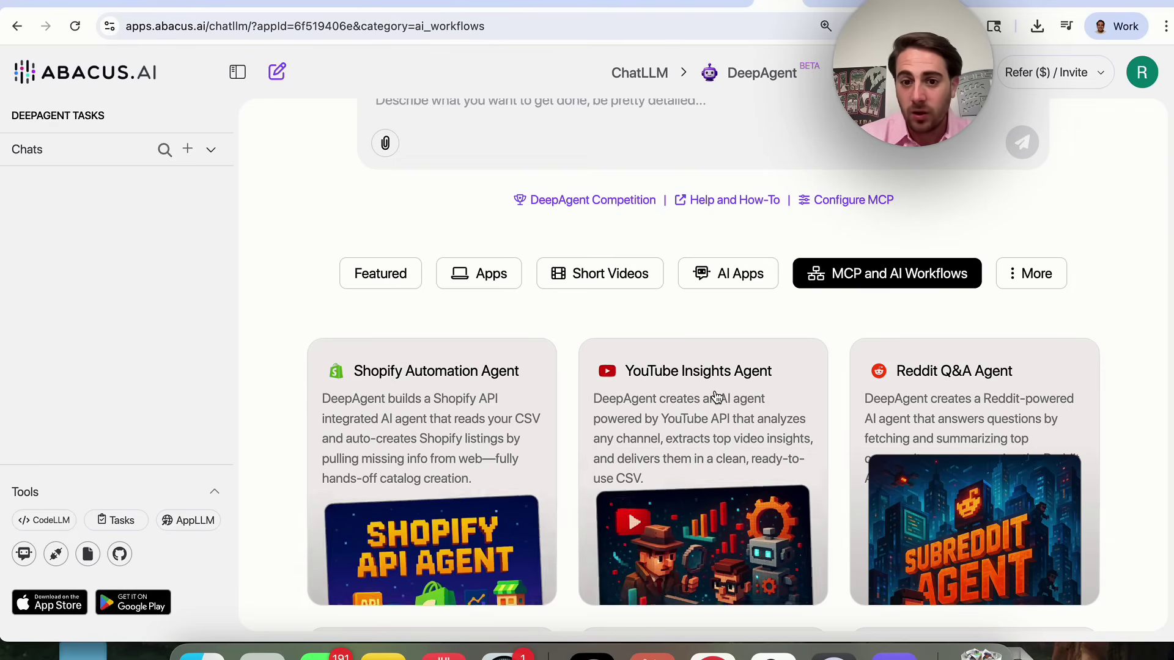
{"action": "scroll", "coordinate": [716, 396], "scroll_direction": "down", "scroll_amount": 5}
{"action": "mouse_move", "coordinate": [702, 422]}
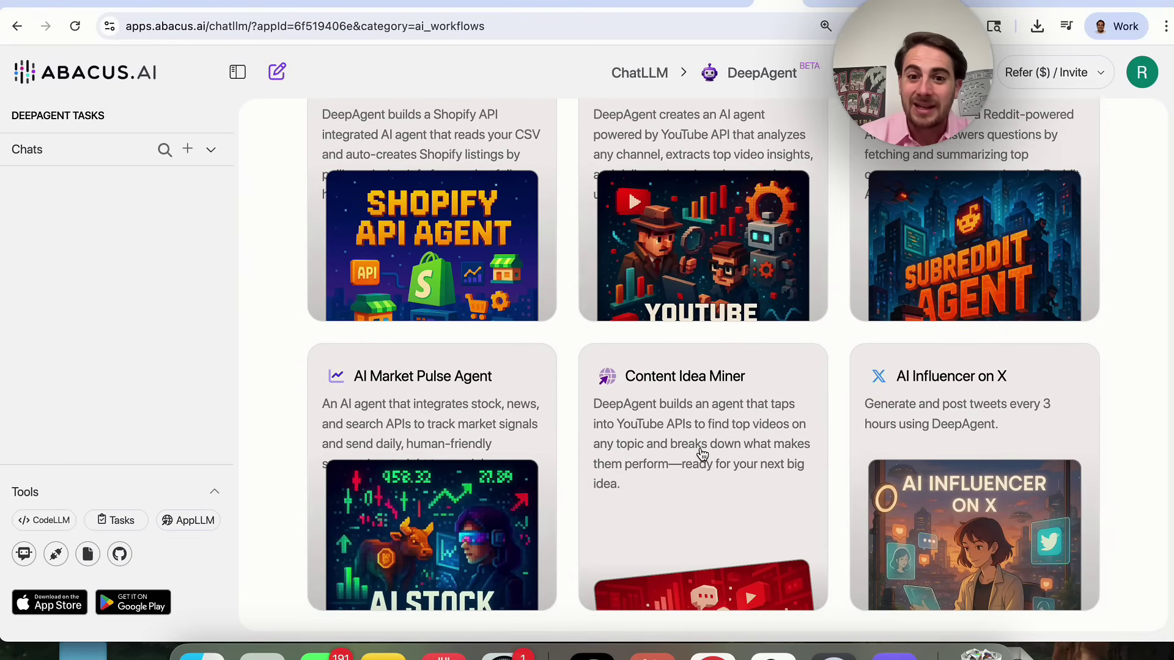
{"action": "mouse_move", "coordinate": [431, 431]}
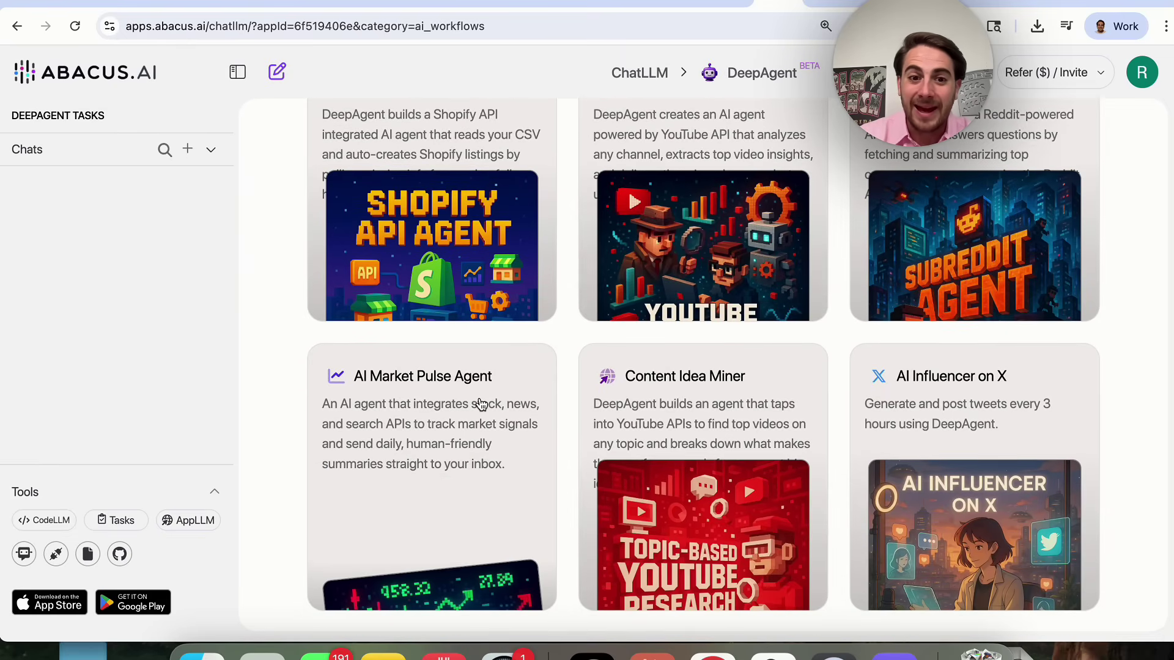
{"action": "scroll", "coordinate": [480, 405], "scroll_direction": "down", "scroll_amount": 4}
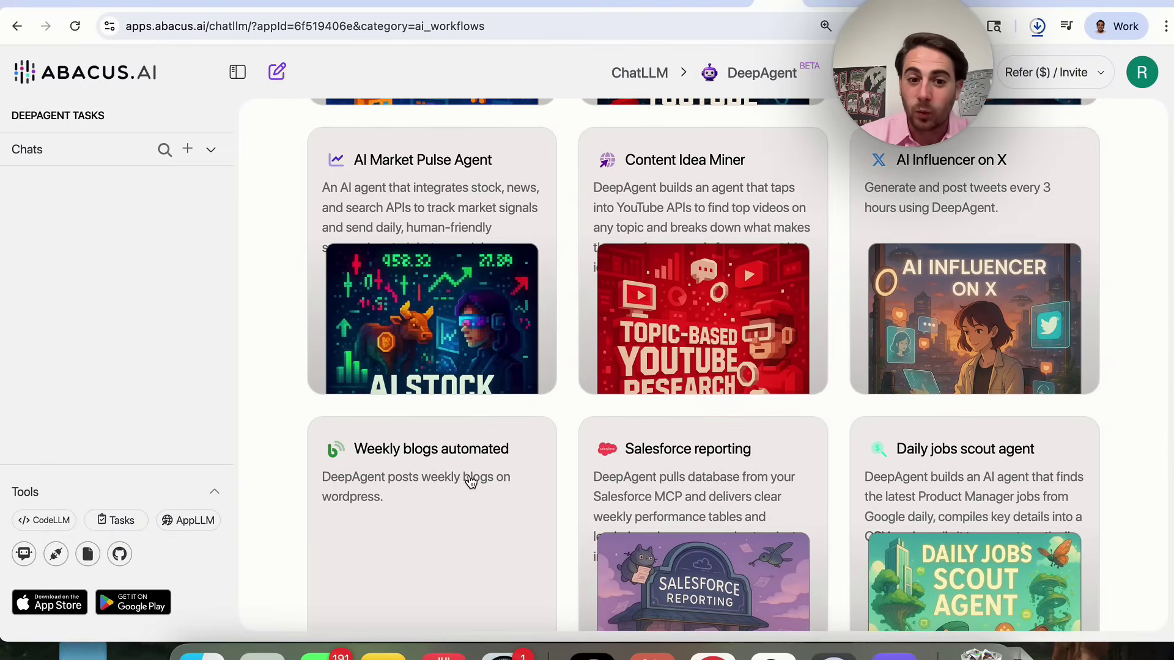
{"action": "scroll", "coordinate": [471, 482], "scroll_direction": "down", "scroll_amount": 1}
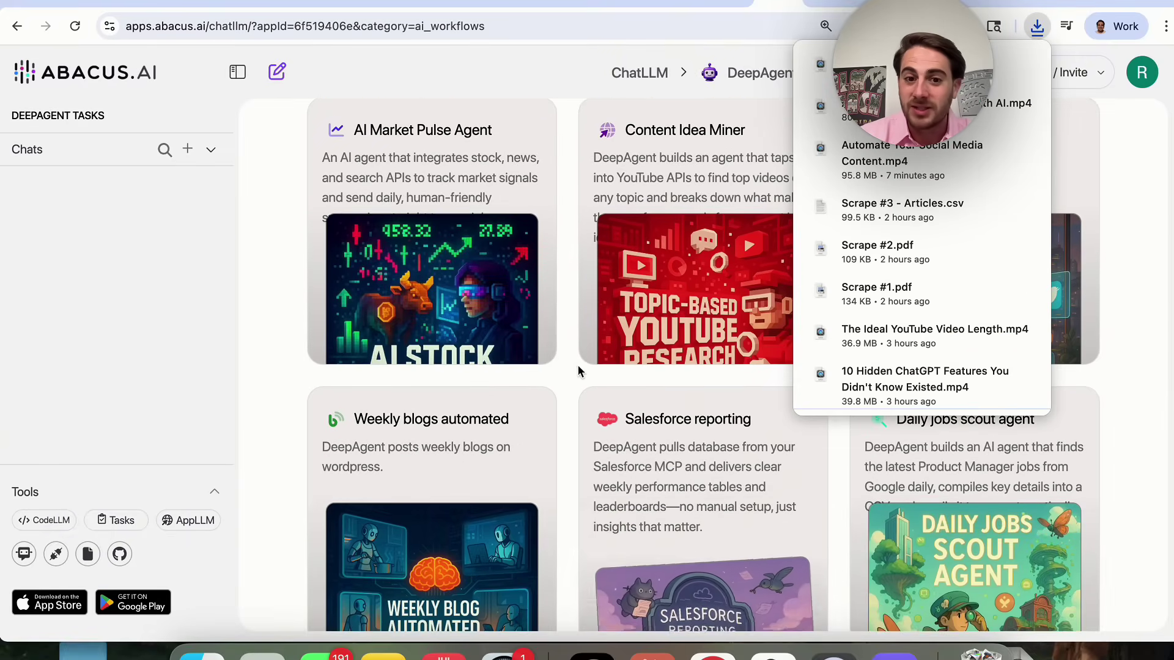
{"action": "scroll", "coordinate": [975, 488], "scroll_direction": "down", "scroll_amount": 4}
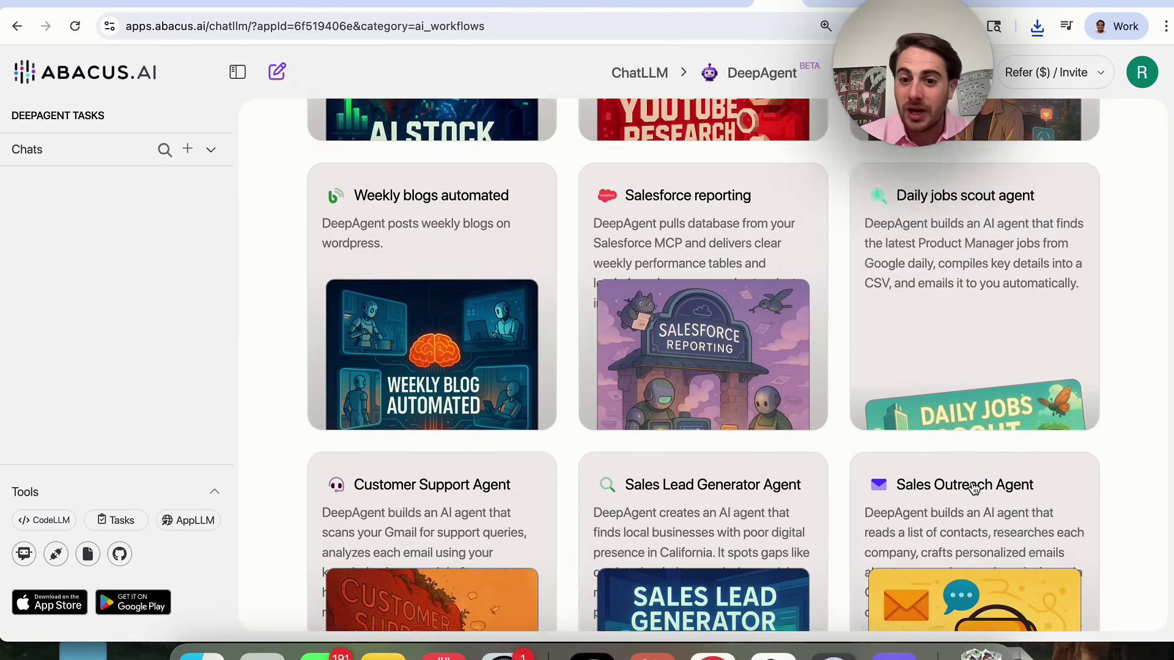
{"action": "scroll", "coordinate": [974, 487], "scroll_direction": "down", "scroll_amount": 2}
{"action": "mouse_move", "coordinate": [974, 532]}
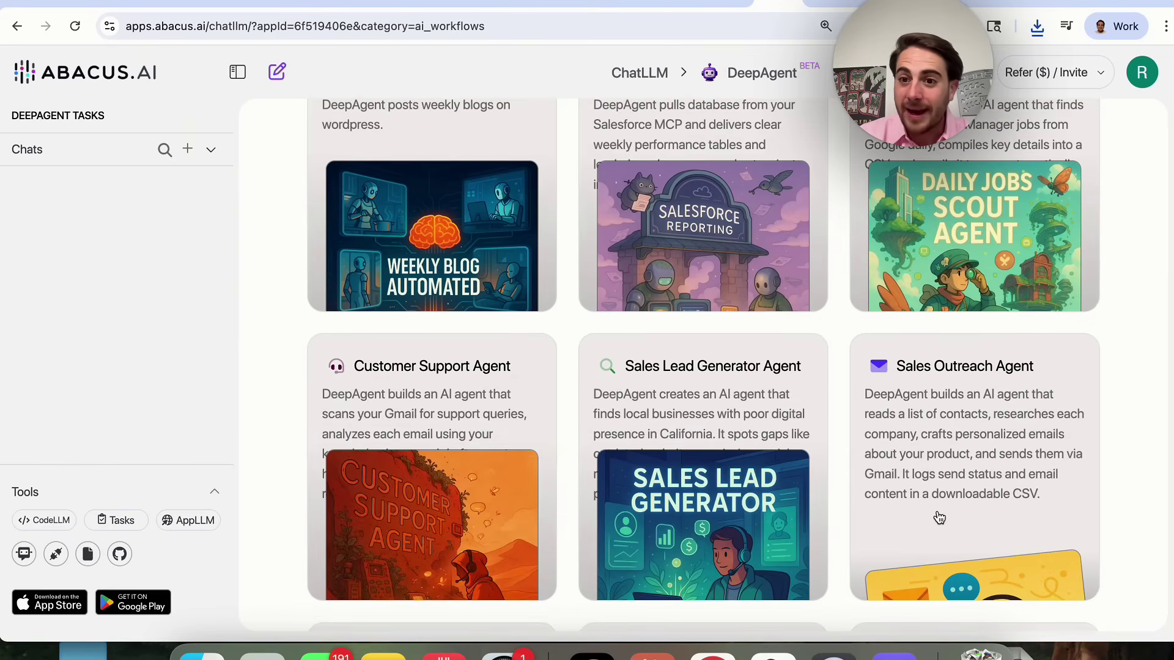
{"action": "scroll", "coordinate": [930, 520], "scroll_direction": "up", "scroll_amount": 2}
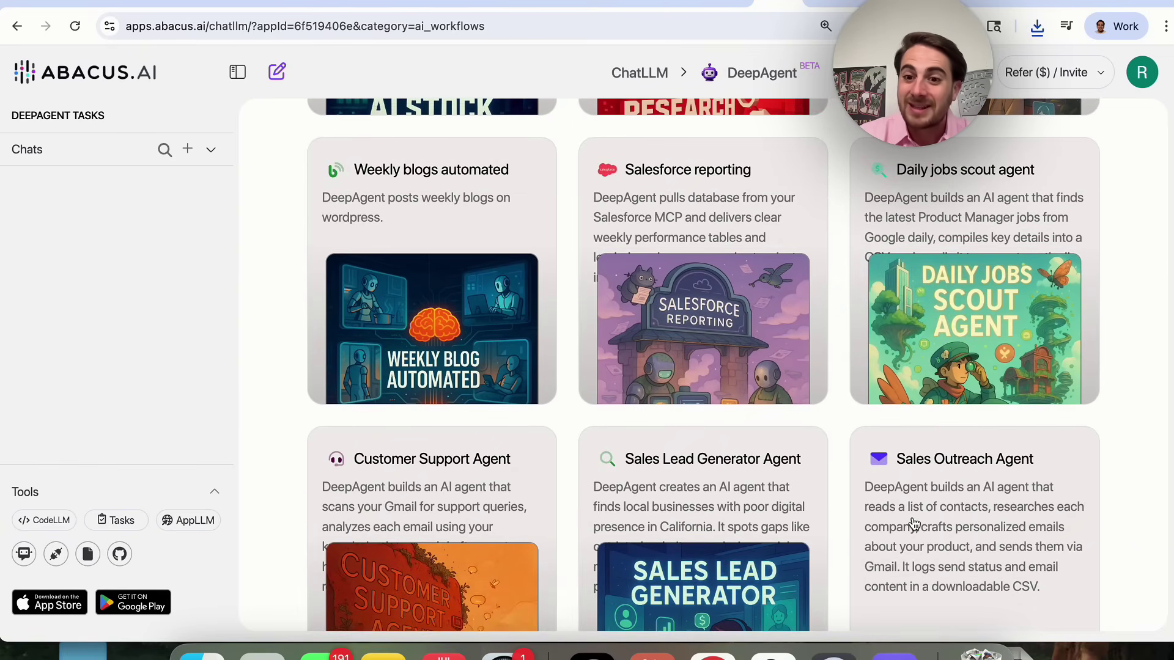
{"action": "scroll", "coordinate": [913, 525], "scroll_direction": "down", "scroll_amount": 1}
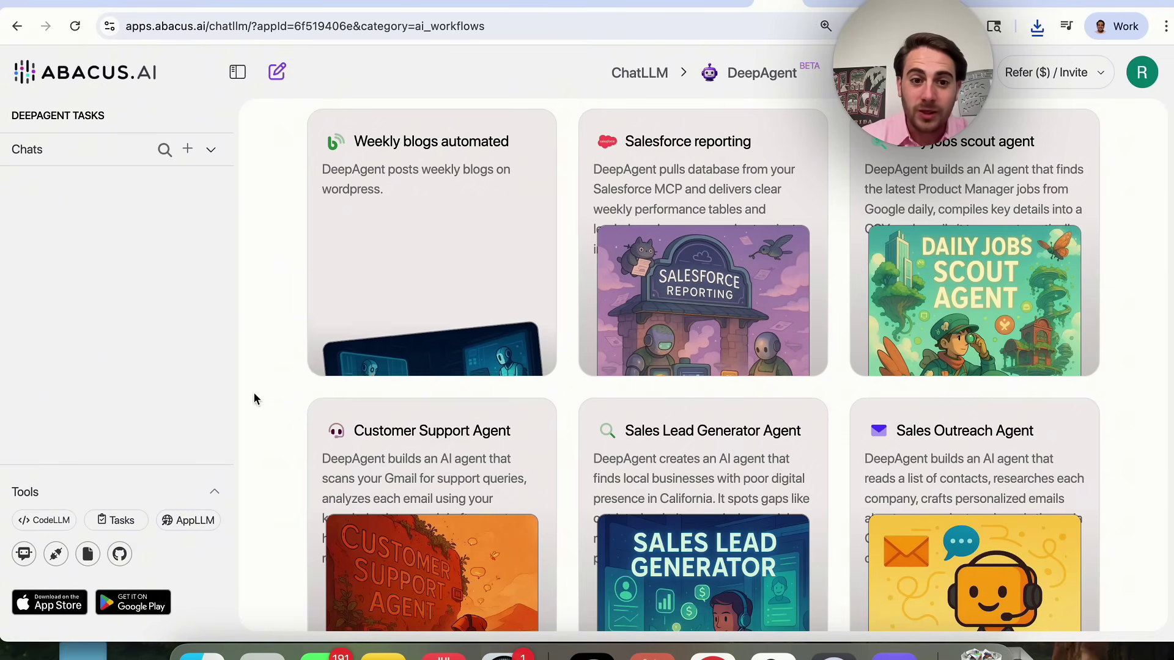
{"action": "scroll", "coordinate": [409, 434], "scroll_direction": "up", "scroll_amount": 5}
{"action": "scroll", "coordinate": [410, 435], "scroll_direction": "up", "scroll_amount": 5}
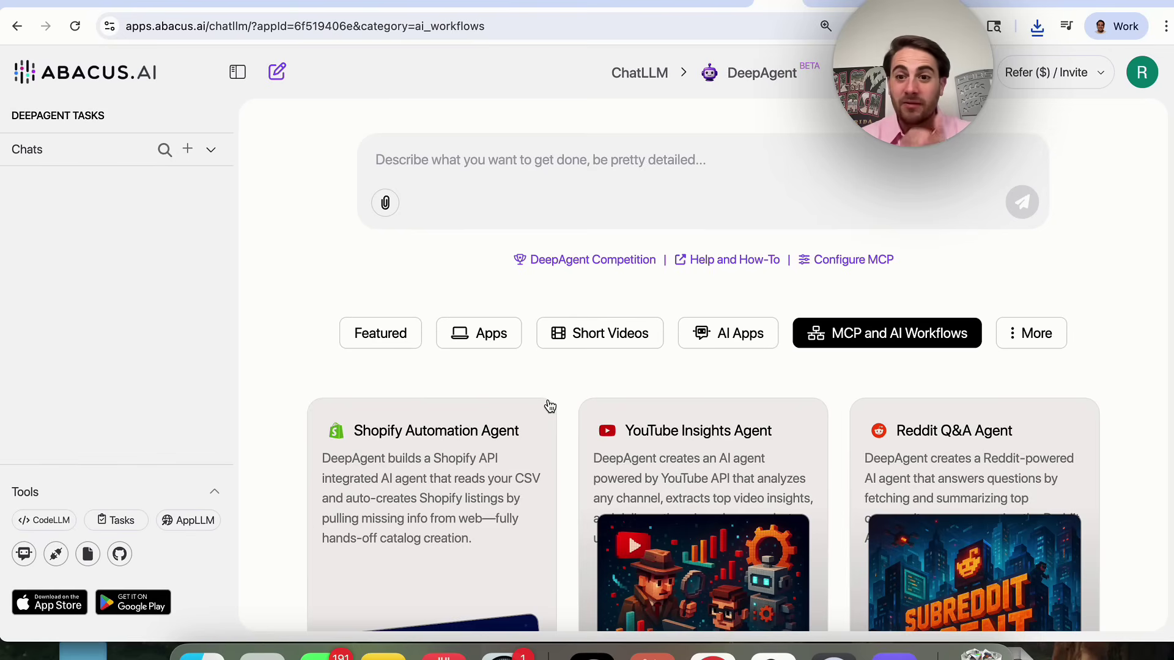
Browse the Short Videos examples, then the Featured examples.
{"action": "left_click", "coordinate": [645, 334]}
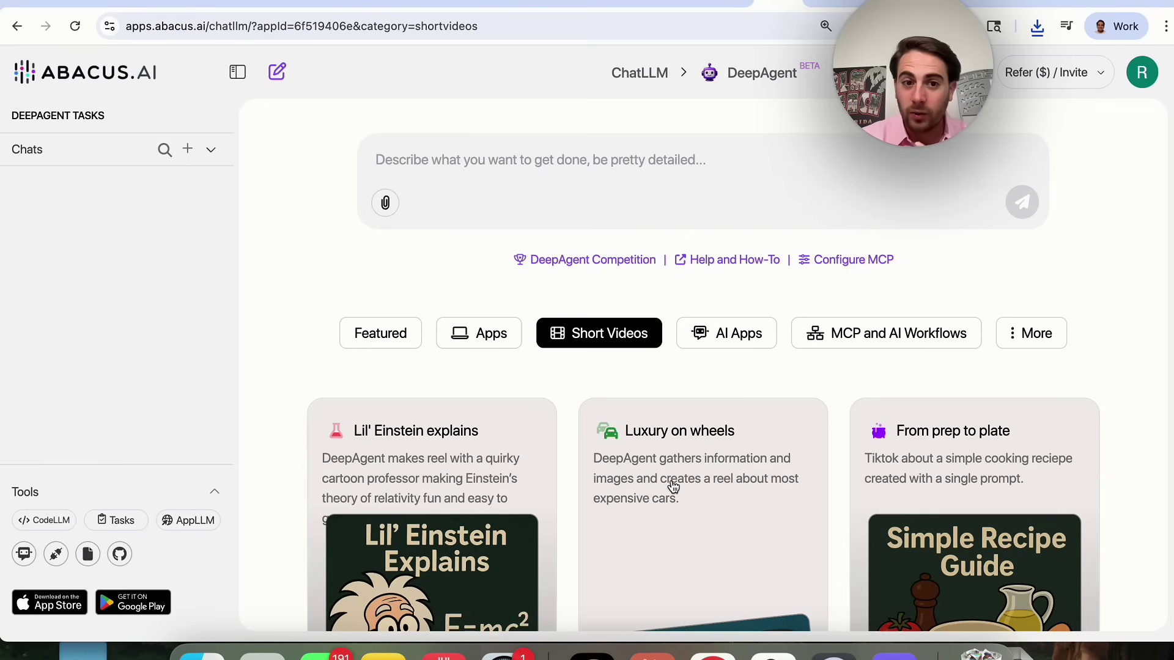
{"action": "left_click", "coordinate": [385, 333]}
{"action": "scroll", "coordinate": [637, 468], "scroll_direction": "down", "scroll_amount": 10}
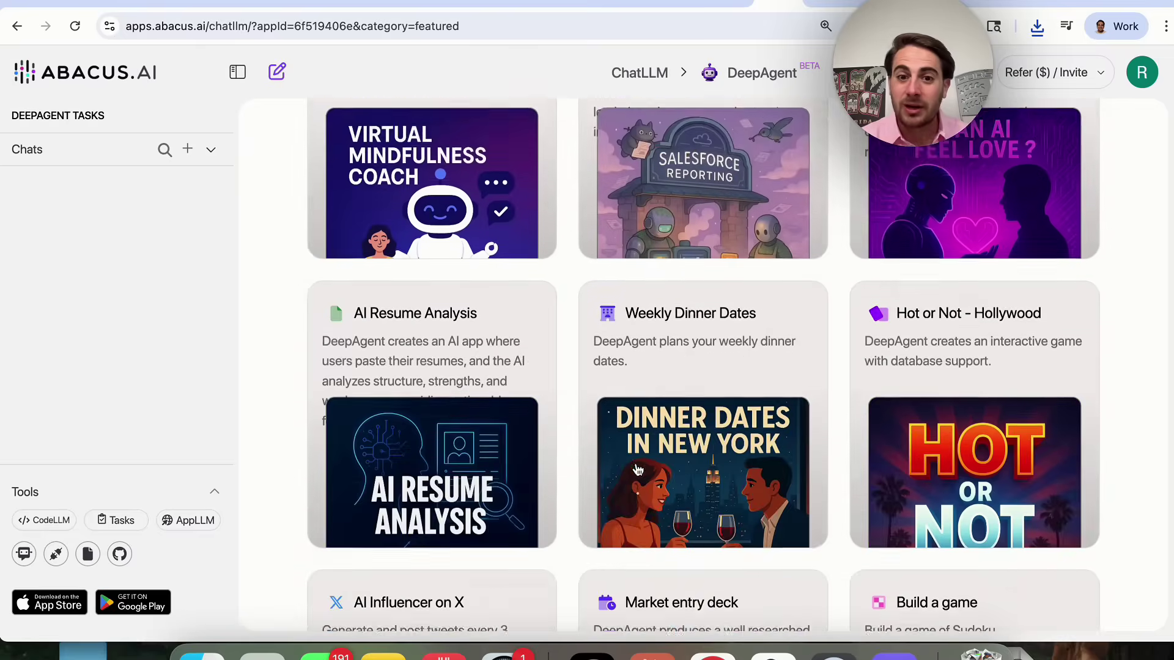
{"action": "scroll", "coordinate": [637, 470], "scroll_direction": "down", "scroll_amount": 5}
{"action": "scroll", "coordinate": [835, 296], "scroll_direction": "up", "scroll_amount": 15}
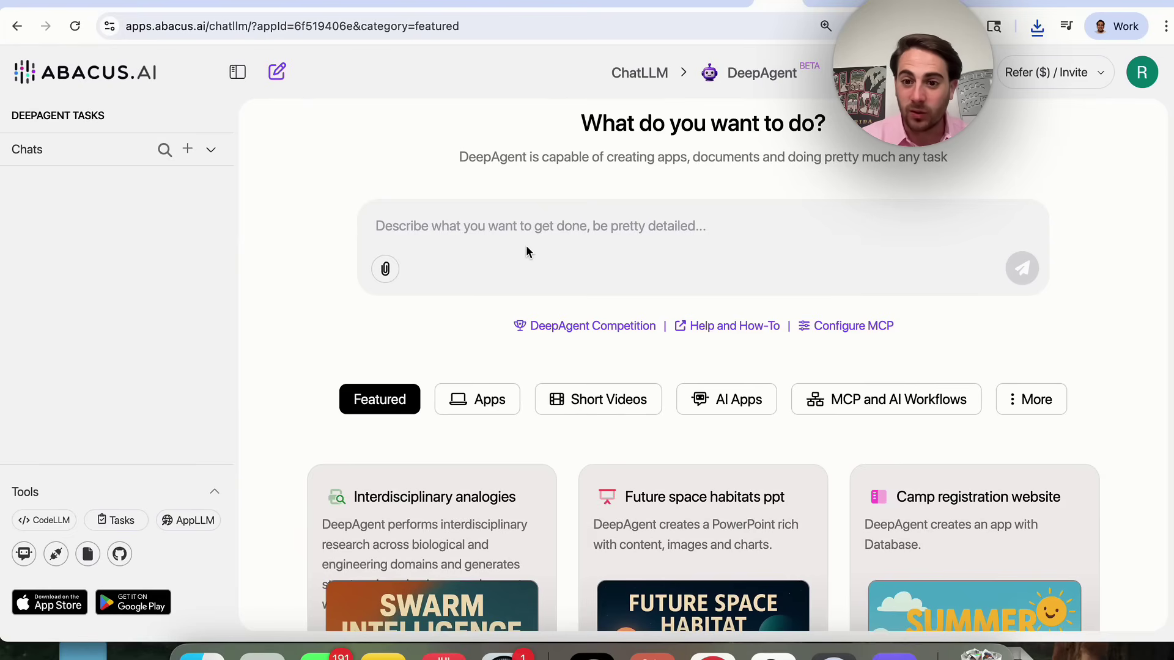
Show the additional example categories list, then dismiss it.
{"action": "left_click", "coordinate": [1033, 400]}
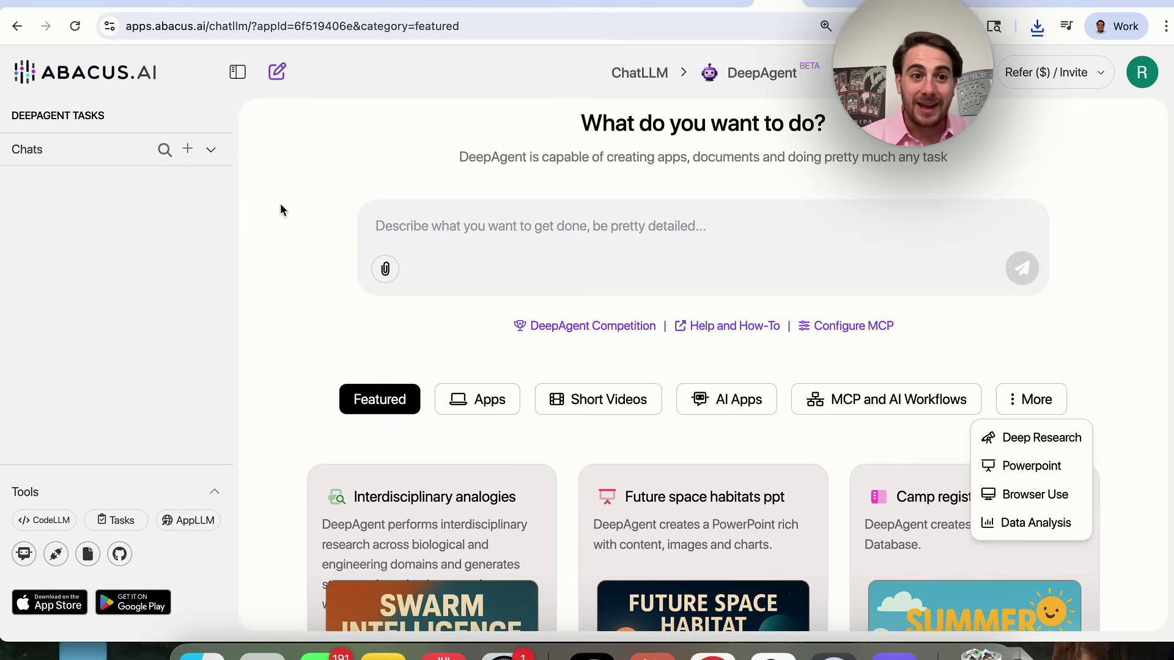
{"action": "left_click", "coordinate": [291, 28]}
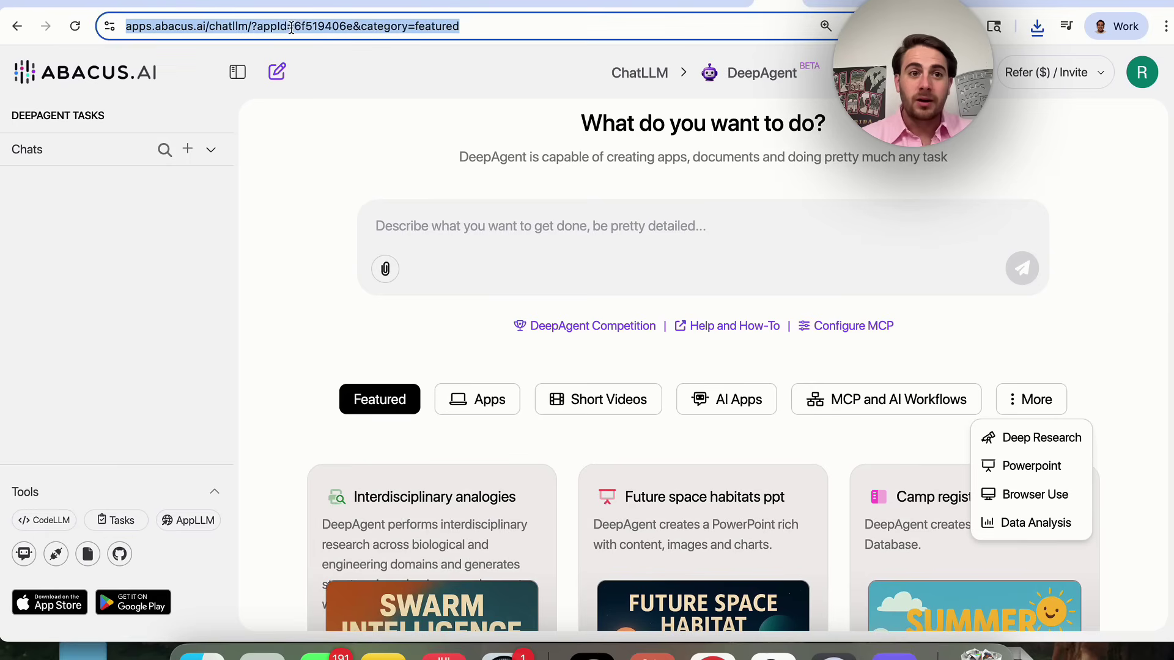
{"action": "left_click", "coordinate": [133, 521]}
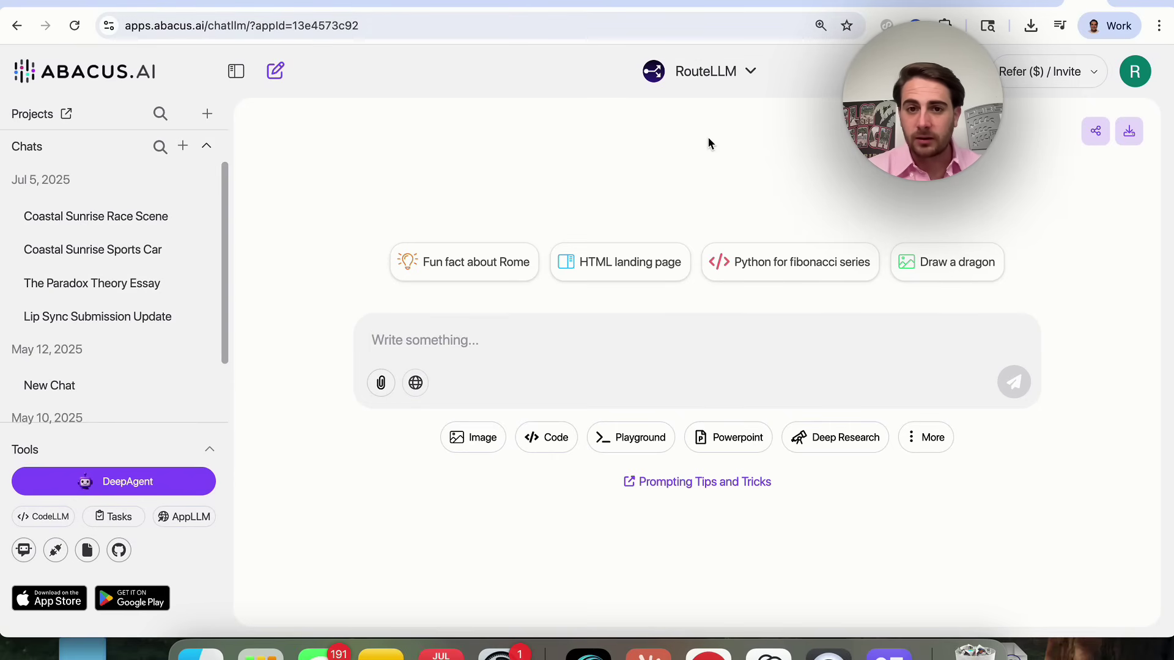
Scroll the RouteLLM model list, then filter to Custom Bots like Testing Catalog Daily Scraper App.
{"action": "left_click", "coordinate": [713, 86]}
{"action": "scroll", "coordinate": [660, 310], "scroll_direction": "down", "scroll_amount": 3}
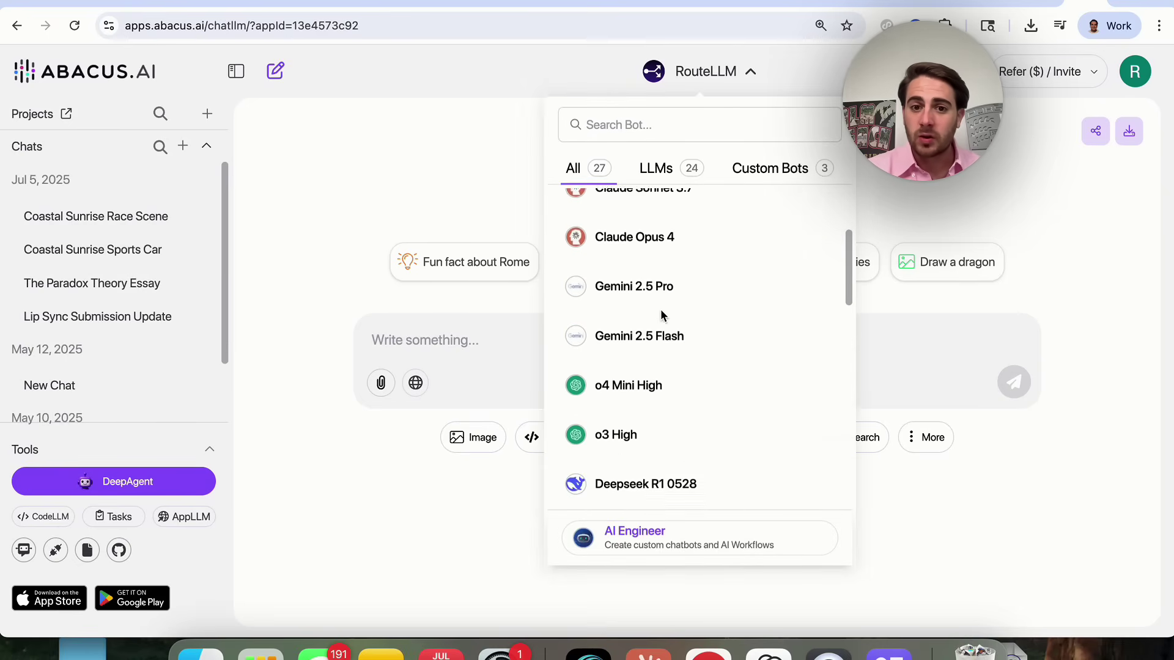
{"action": "scroll", "coordinate": [660, 309], "scroll_direction": "down", "scroll_amount": 1}
{"action": "scroll", "coordinate": [661, 309], "scroll_direction": "down", "scroll_amount": 3}
{"action": "scroll", "coordinate": [660, 309], "scroll_direction": "down", "scroll_amount": 3}
{"action": "scroll", "coordinate": [661, 309], "scroll_direction": "down", "scroll_amount": 4}
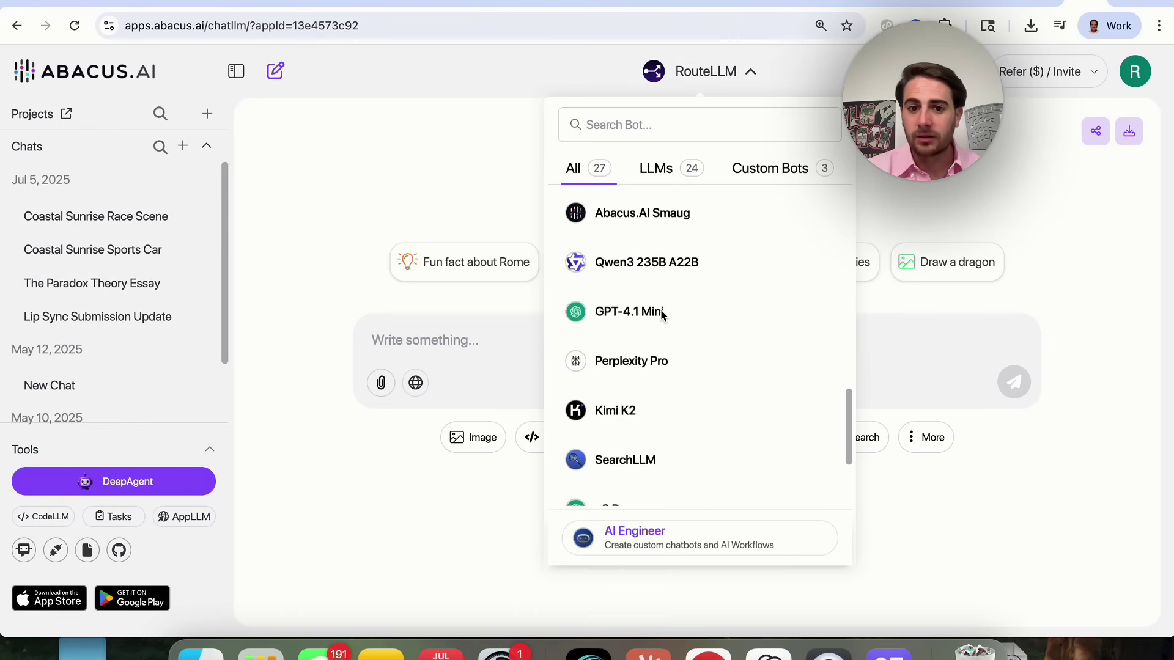
{"action": "scroll", "coordinate": [661, 310], "scroll_direction": "down", "scroll_amount": 3}
{"action": "scroll", "coordinate": [660, 309], "scroll_direction": "up", "scroll_amount": 3}
{"action": "scroll", "coordinate": [660, 309], "scroll_direction": "up", "scroll_amount": 3}
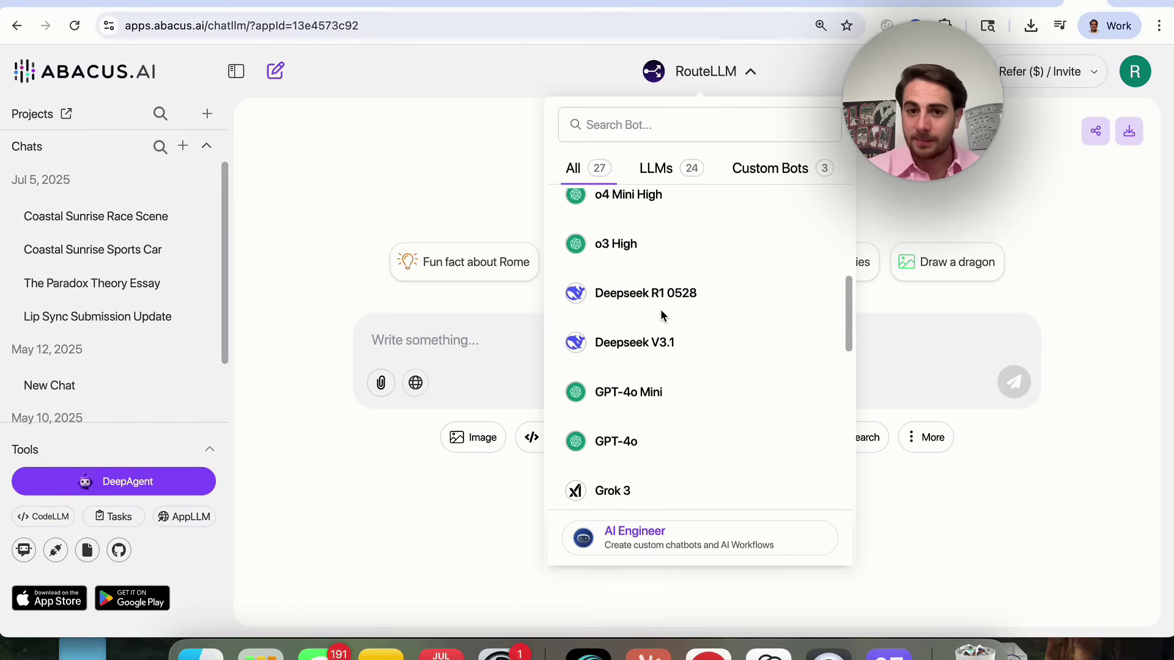
{"action": "scroll", "coordinate": [660, 309], "scroll_direction": "up", "scroll_amount": 3}
{"action": "left_click", "coordinate": [772, 171]}
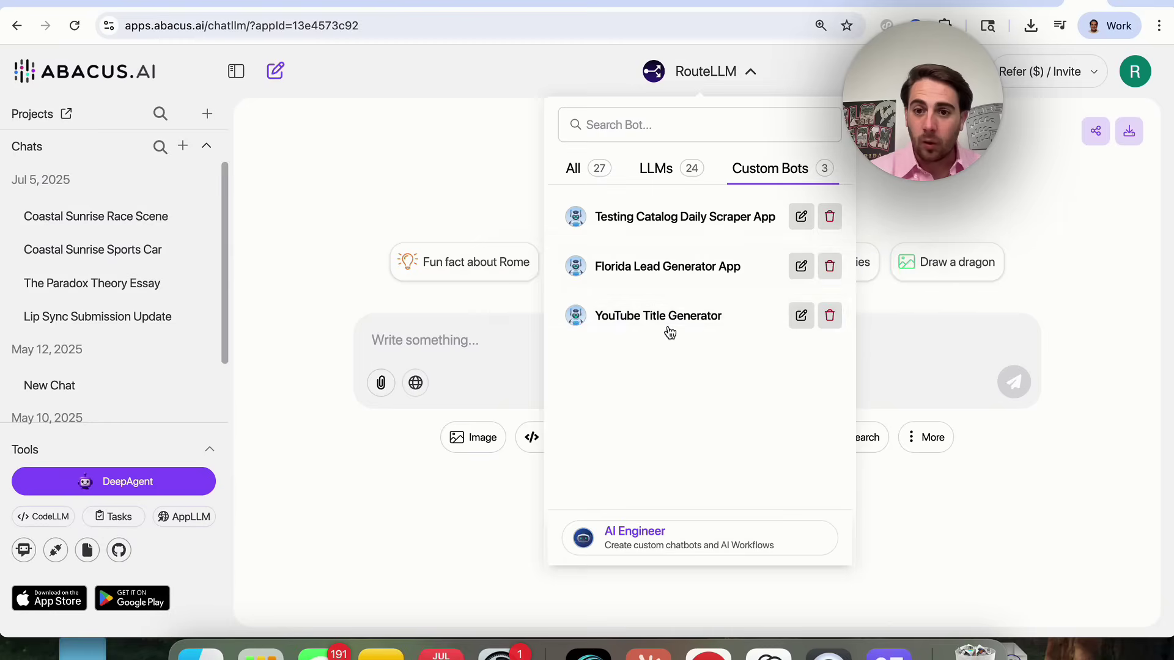
Open AI Engineer from the bot dropdown and scroll its Simple Custom Chatbot and AI Workflow templates.
{"action": "left_click", "coordinate": [648, 537]}
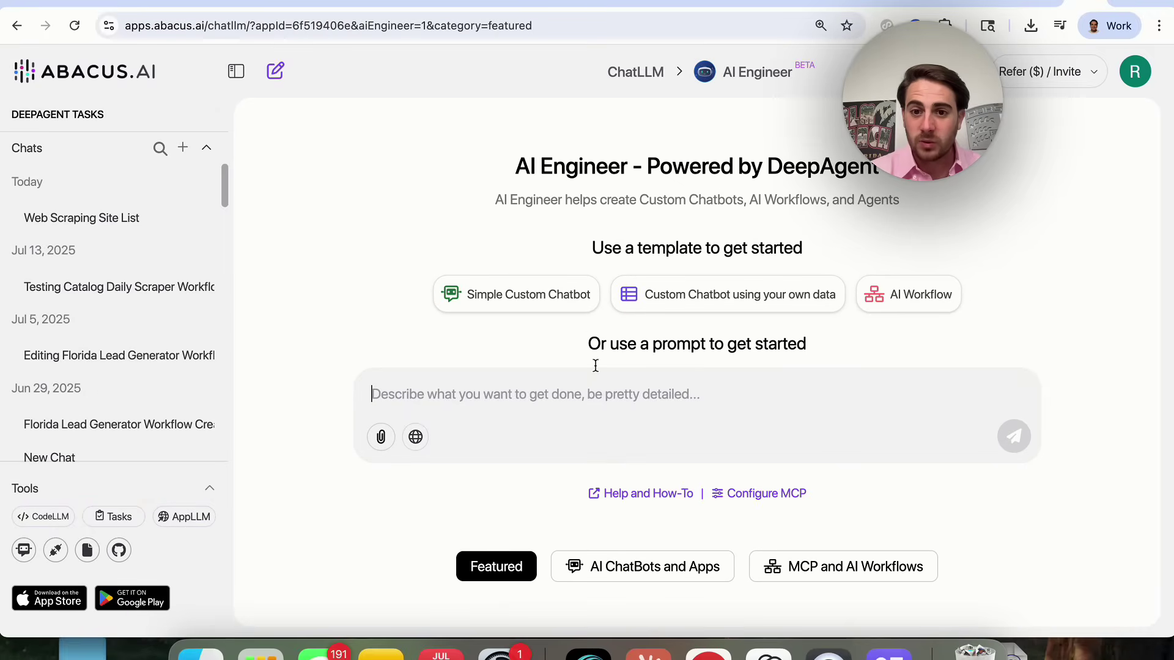
{"action": "scroll", "coordinate": [648, 539], "scroll_direction": "down", "scroll_amount": 5}
{"action": "scroll", "coordinate": [642, 545], "scroll_direction": "up", "scroll_amount": 1}
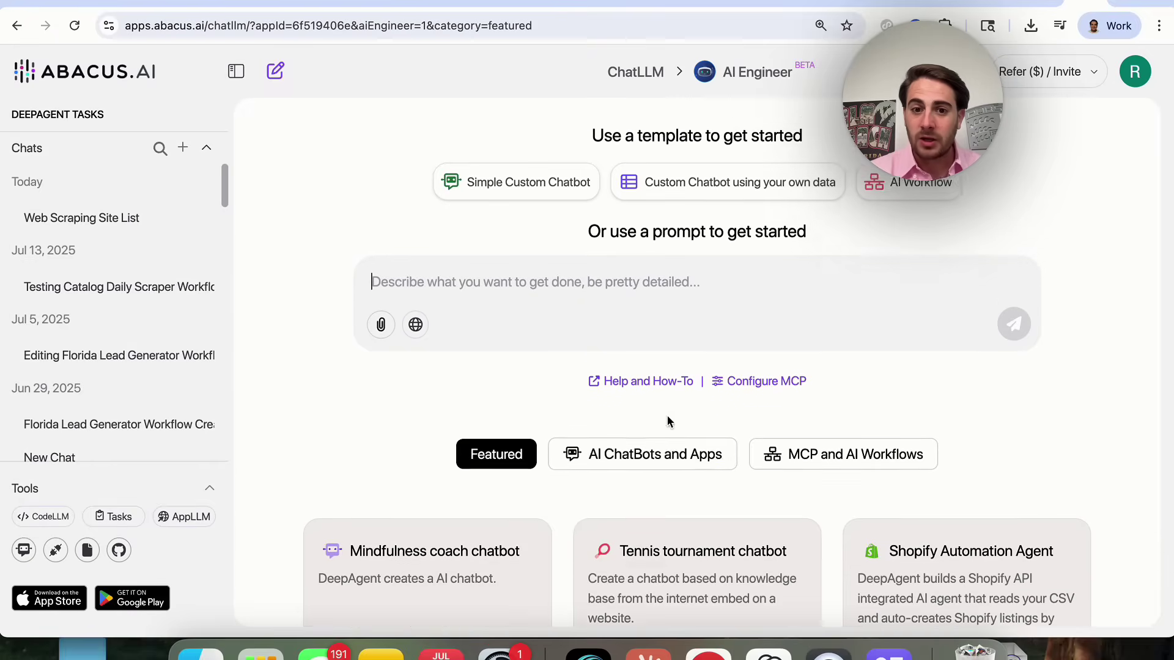
{"action": "scroll", "coordinate": [636, 550], "scroll_direction": "up", "scroll_amount": 2}
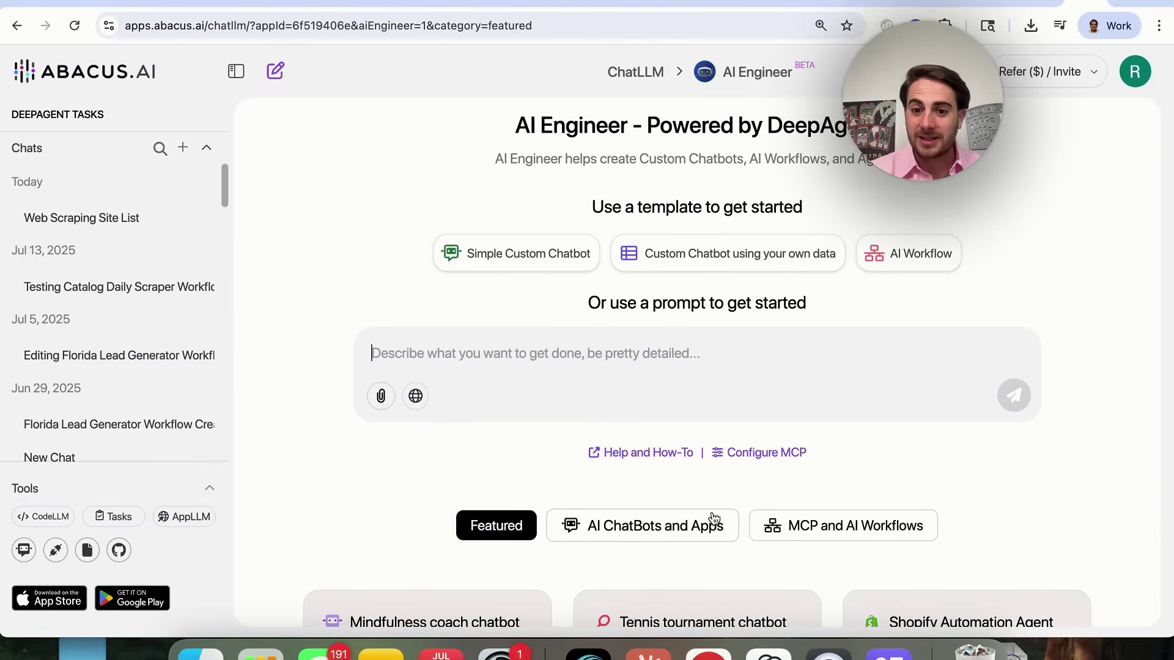
{"action": "scroll", "coordinate": [634, 531], "scroll_direction": "up", "scroll_amount": 1}
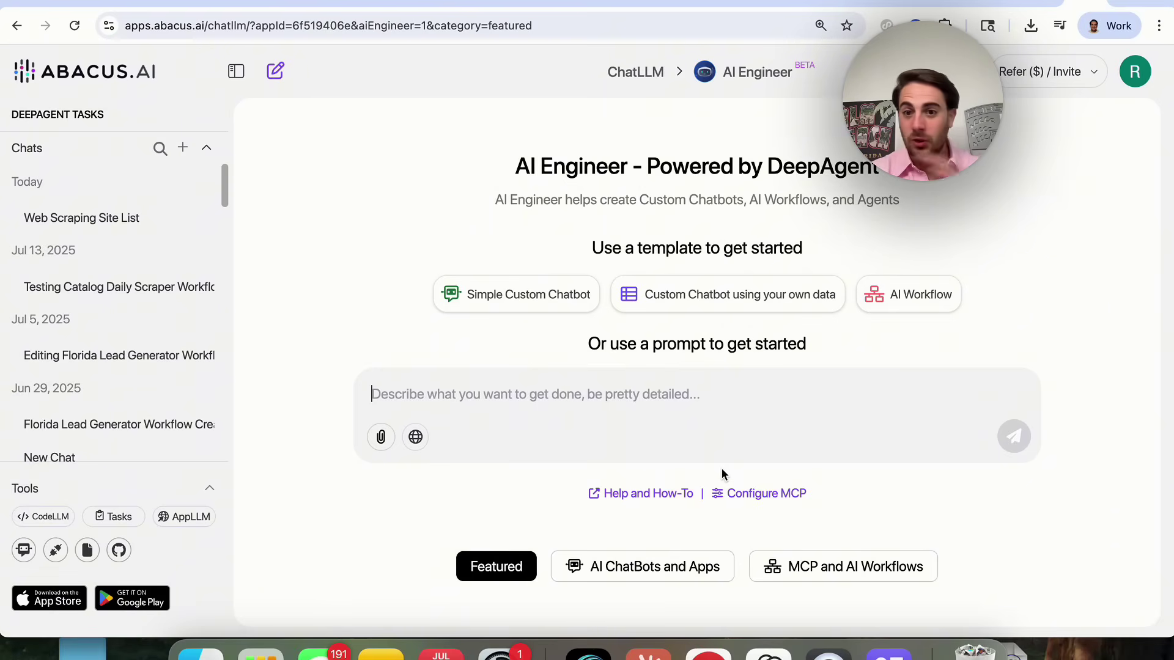